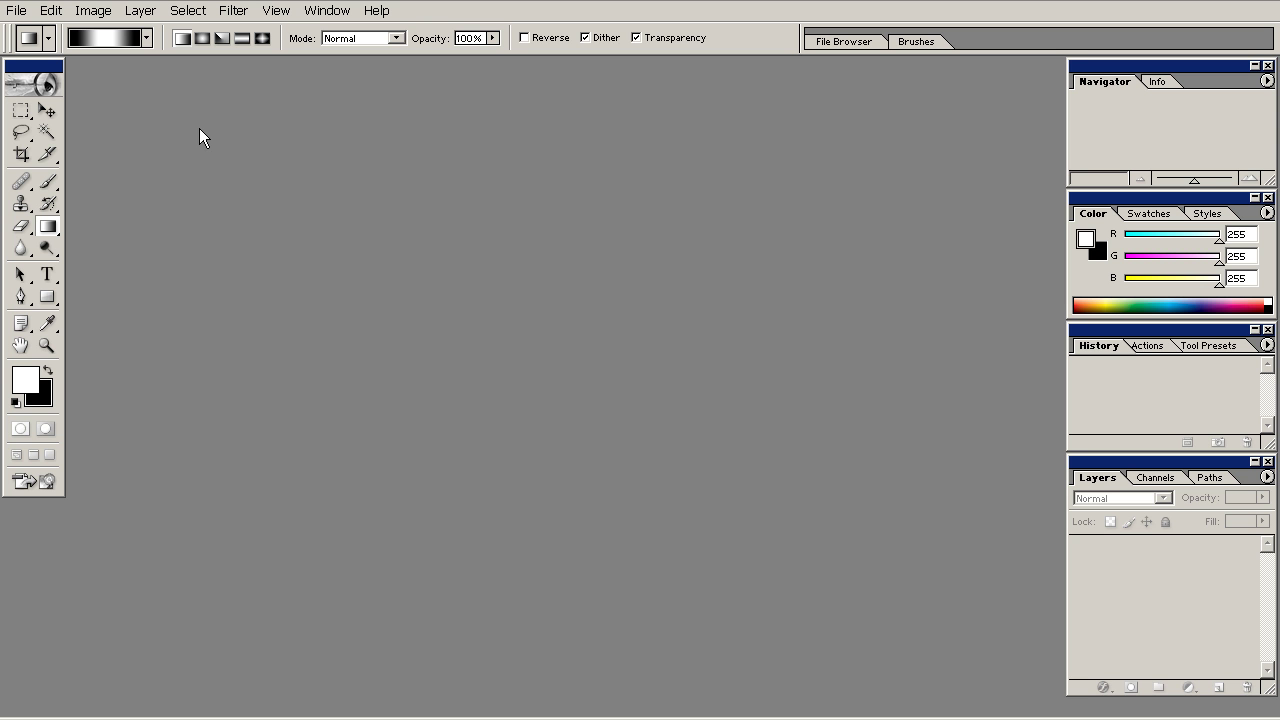
Start a new 256 × 256 pixel, 300 ppi RGB image from Photoshop's File menu.
click(16, 10)
Accept the 256 × 256 white RGB image settings, then resize and reposition the Untitled-1 window.
click(30, 40)
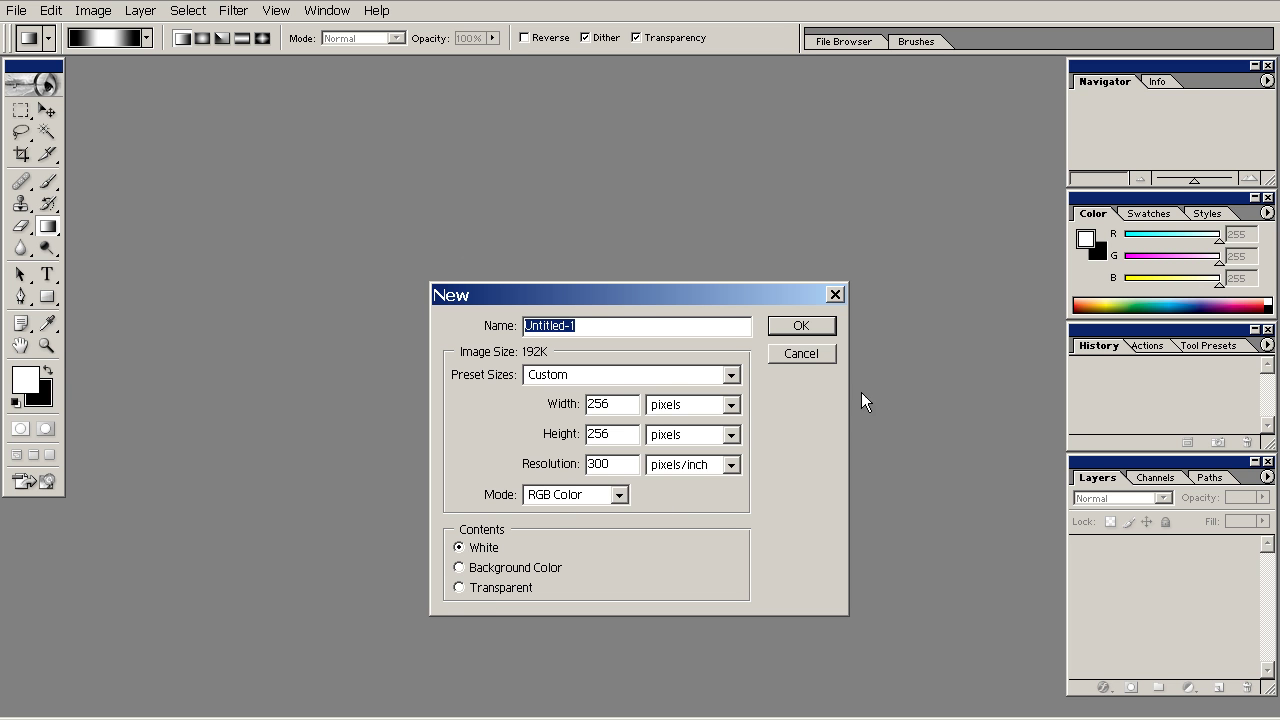
key(Return)
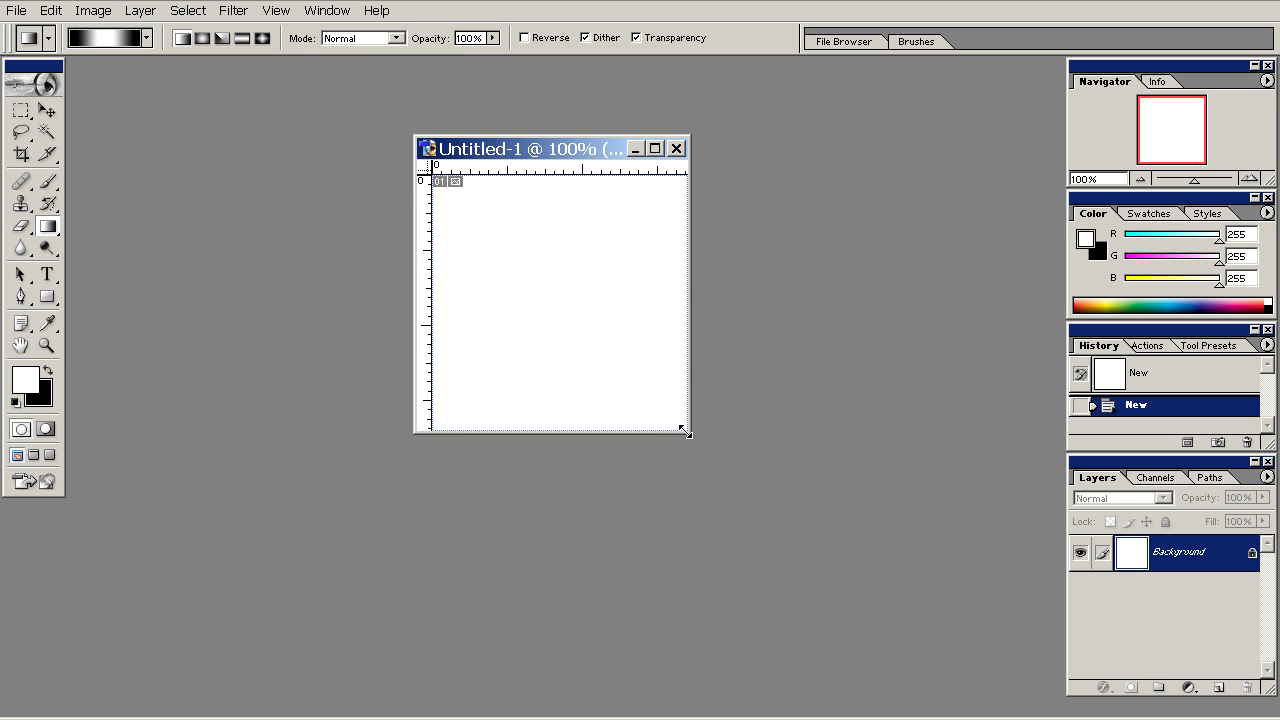
drag(687, 433, 880, 566)
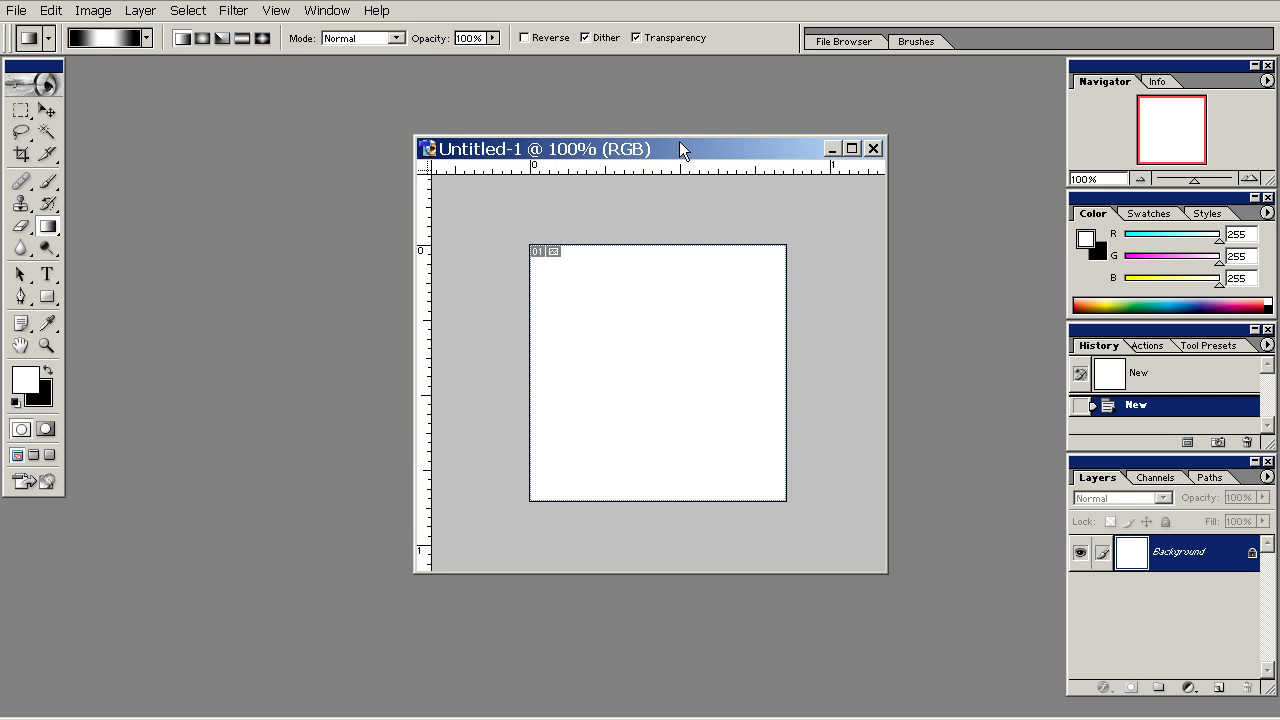
drag(625, 154, 564, 161)
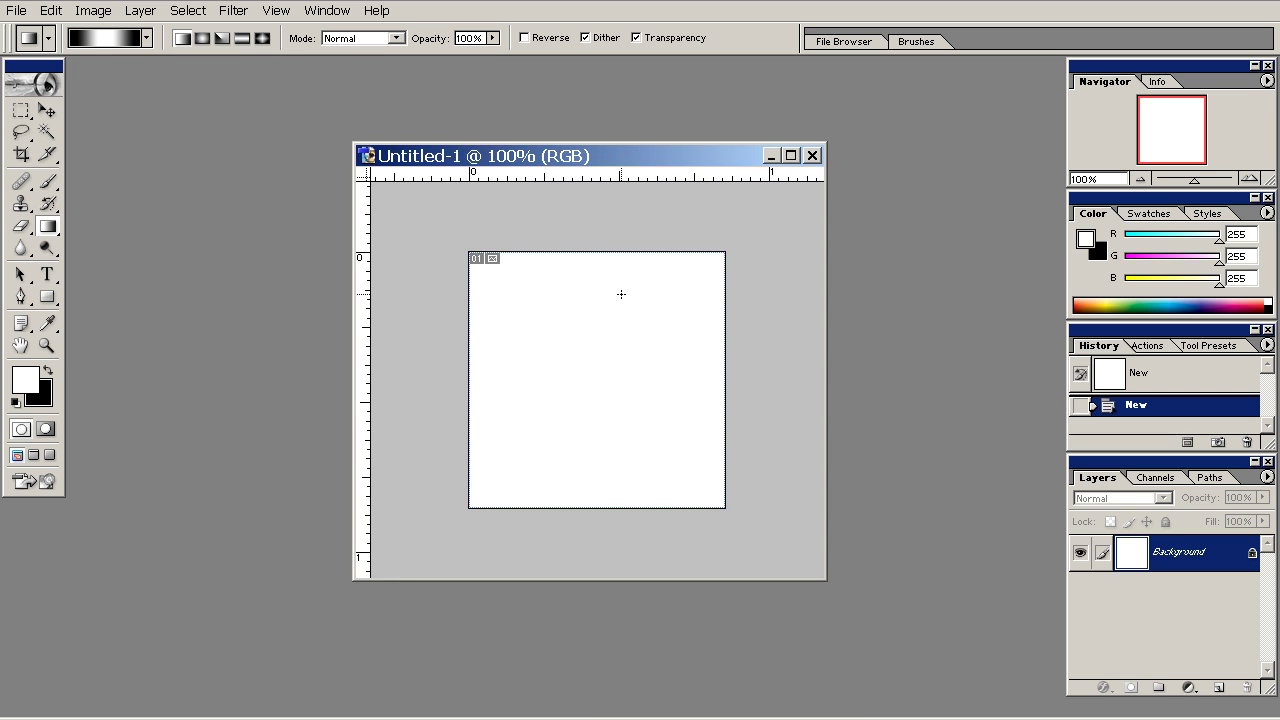
Open the Gradient Editor showing the black-white-black Custom gradient and move it aside.
click(100, 40)
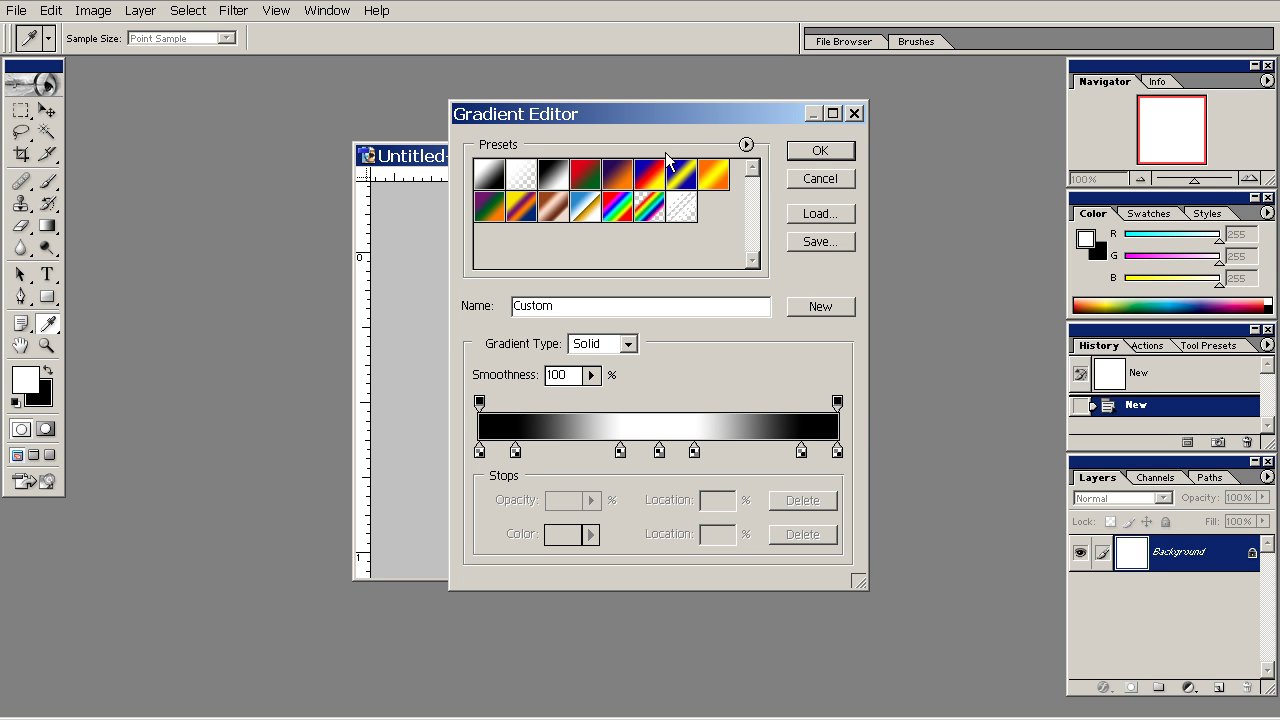
drag(606, 98, 543, 82)
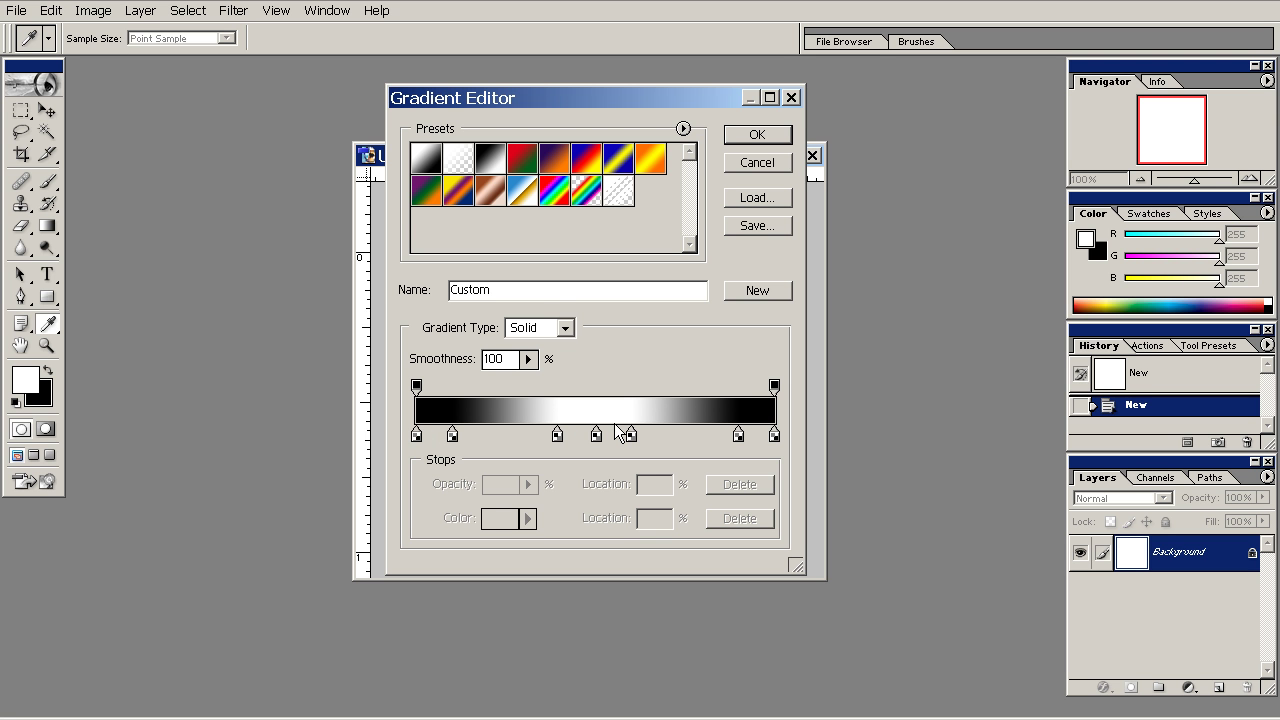
Check the gradient's colour stops at 10, 40, 50, 90 and 100 percent.
click(452, 436)
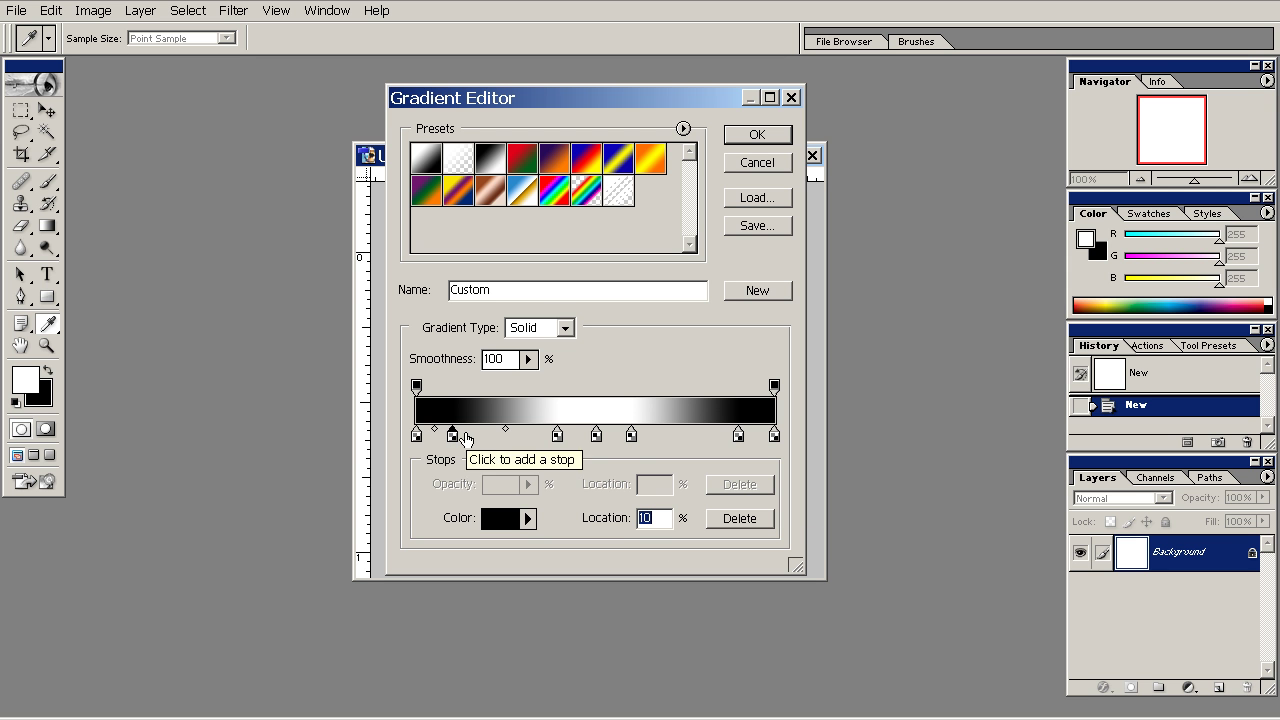
click(557, 437)
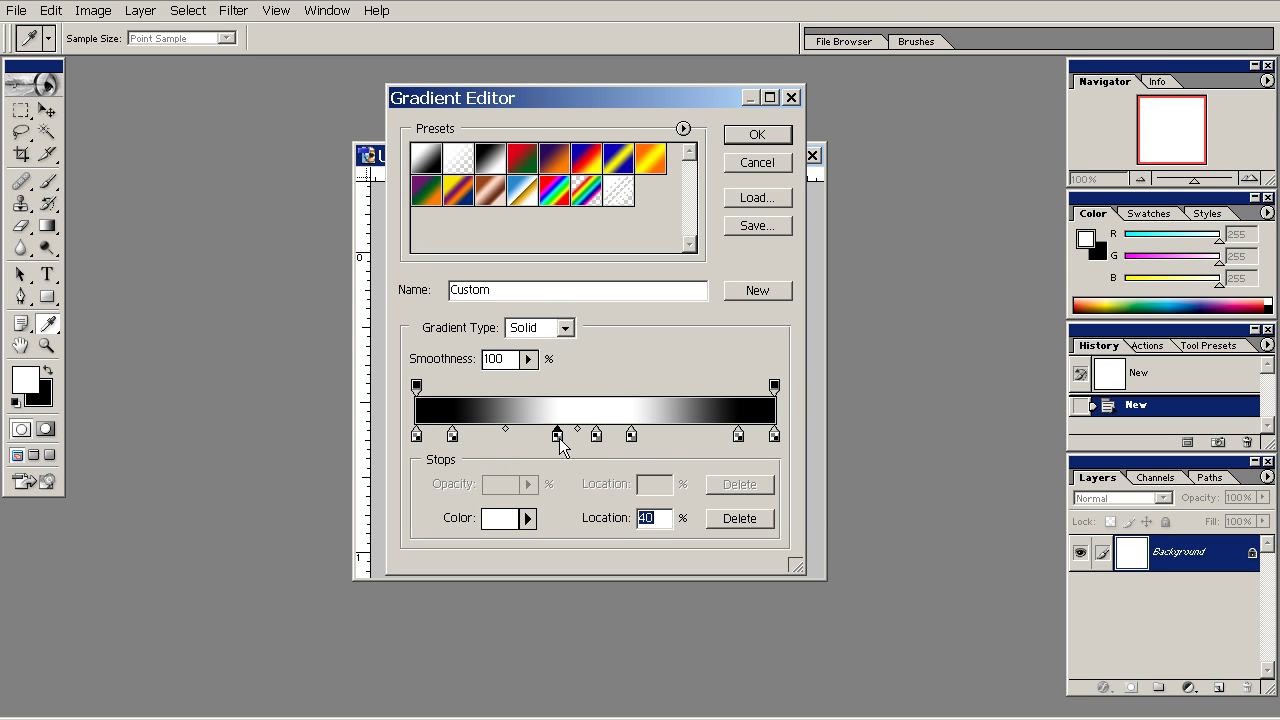
click(631, 437)
click(738, 437)
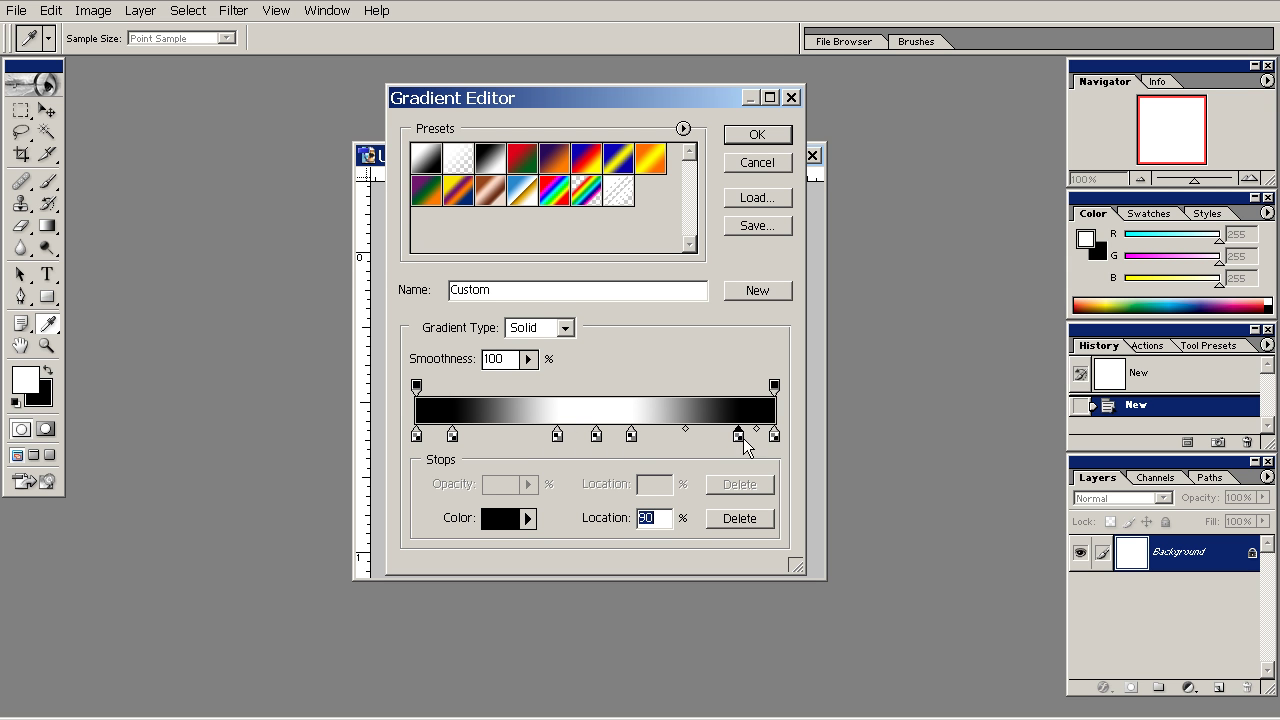
click(774, 437)
Accept the gradient and drag it left to right across the canvas for a black-white-black fill.
click(755, 133)
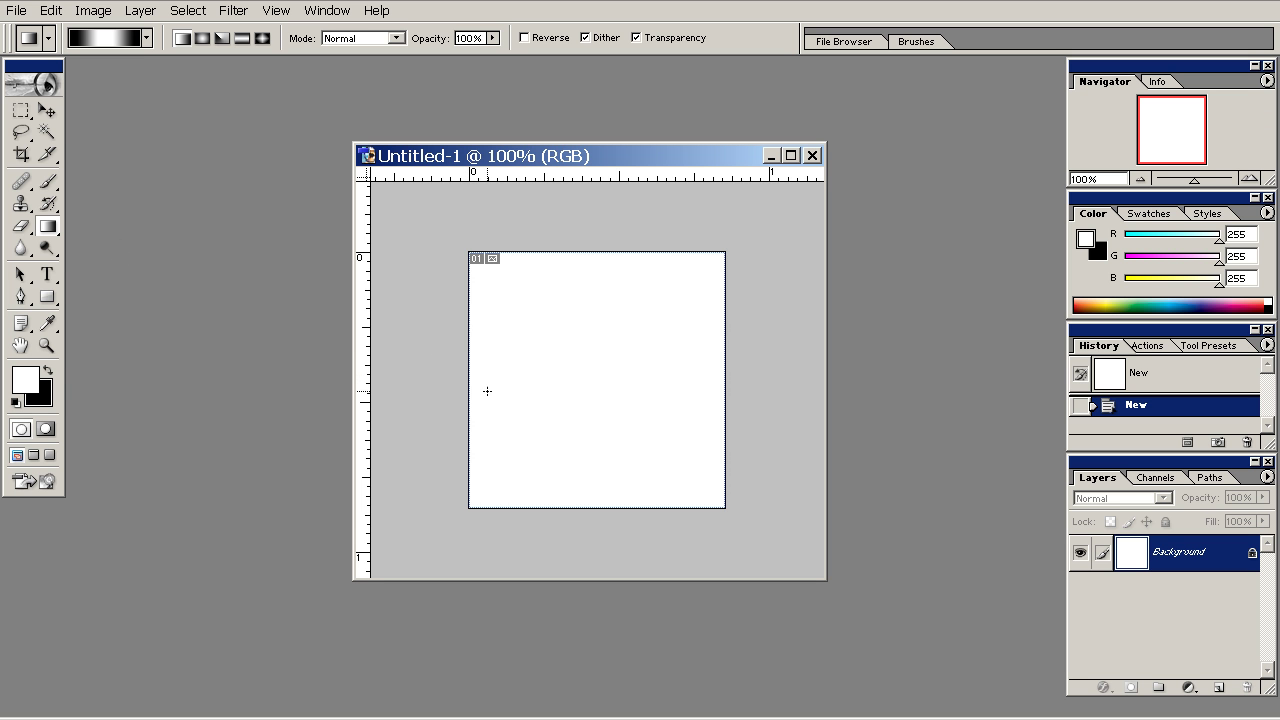
drag(468, 386, 725, 386)
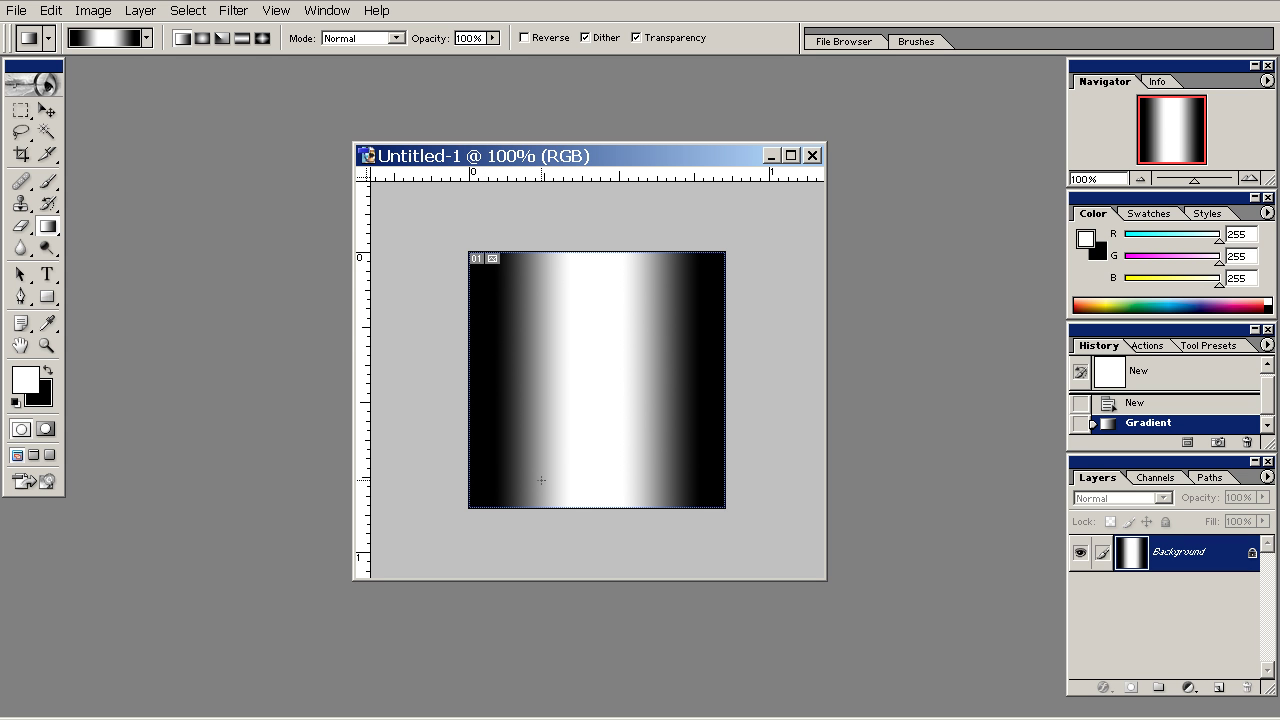
Save the image as BMP over the existing U_Gradient.bmp in the images folder.
click(16, 11)
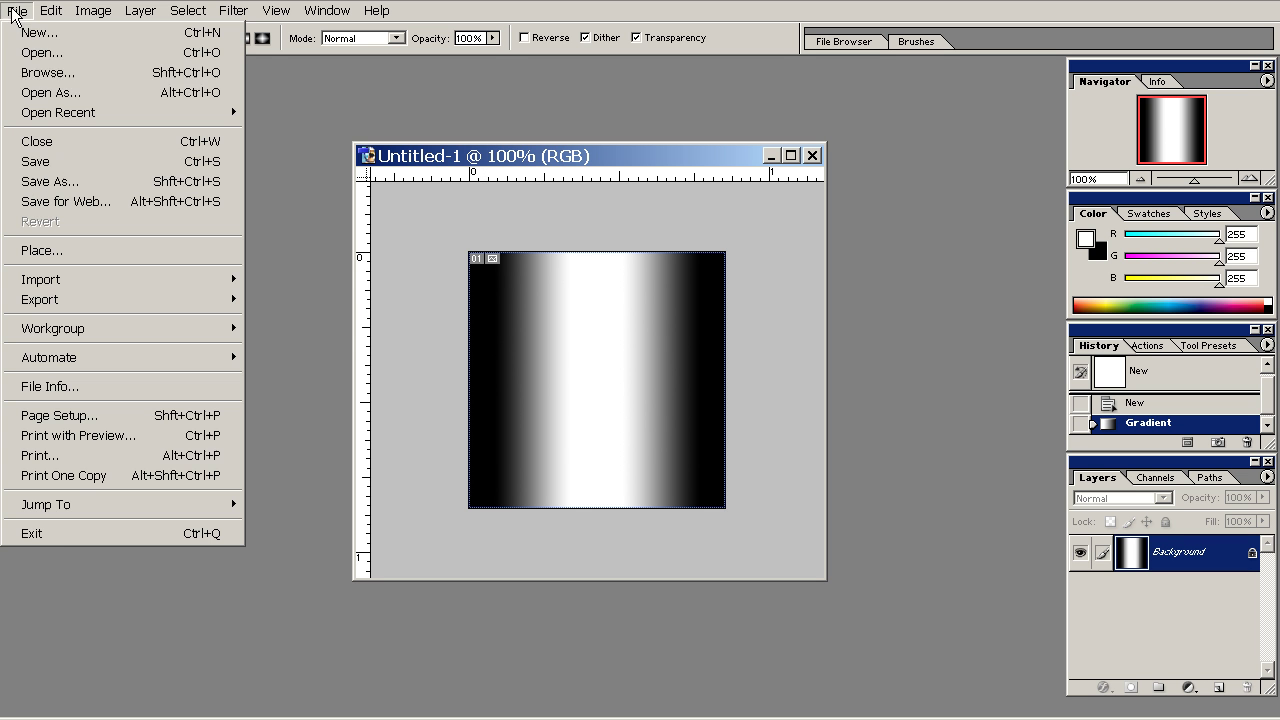
click(60, 181)
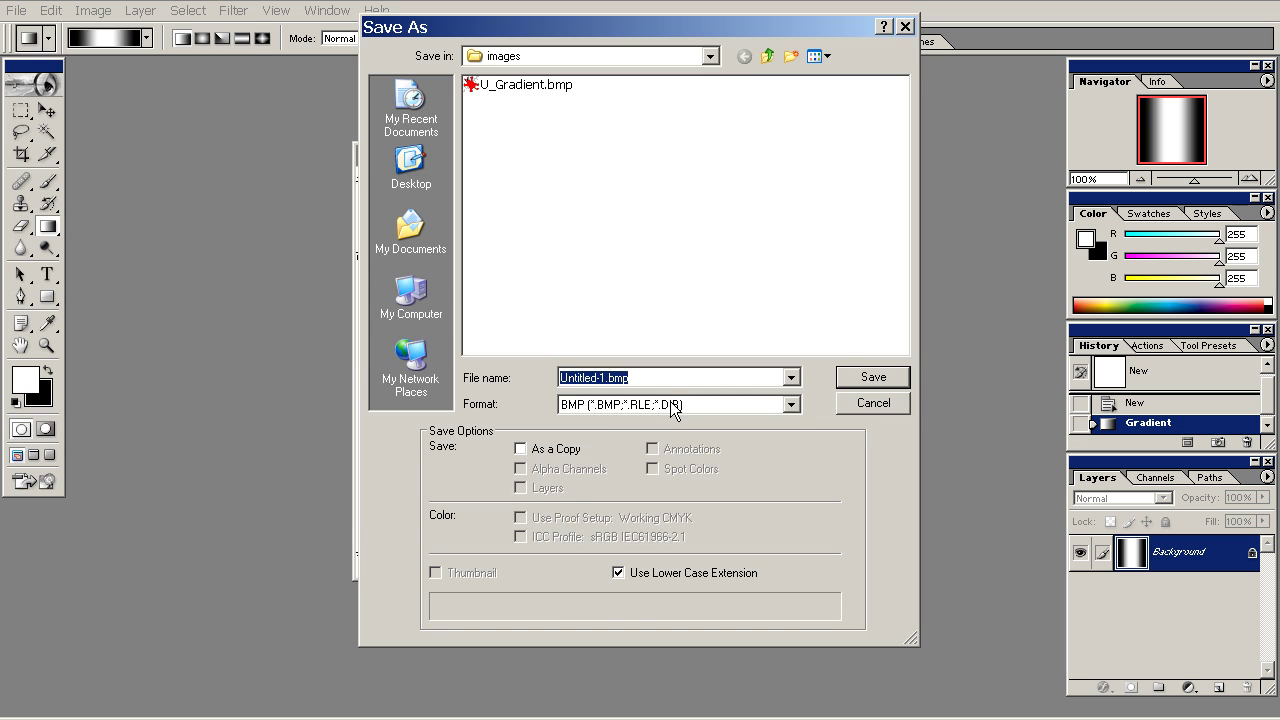
click(675, 408)
click(662, 424)
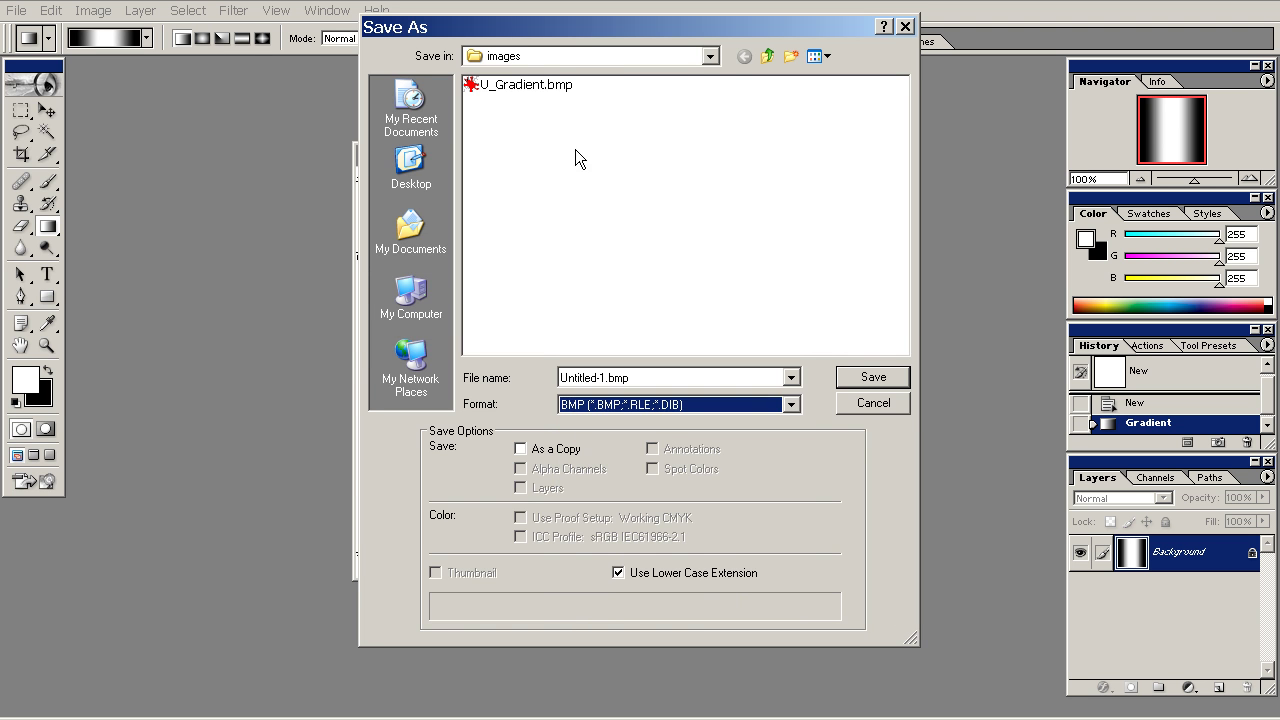
click(512, 86)
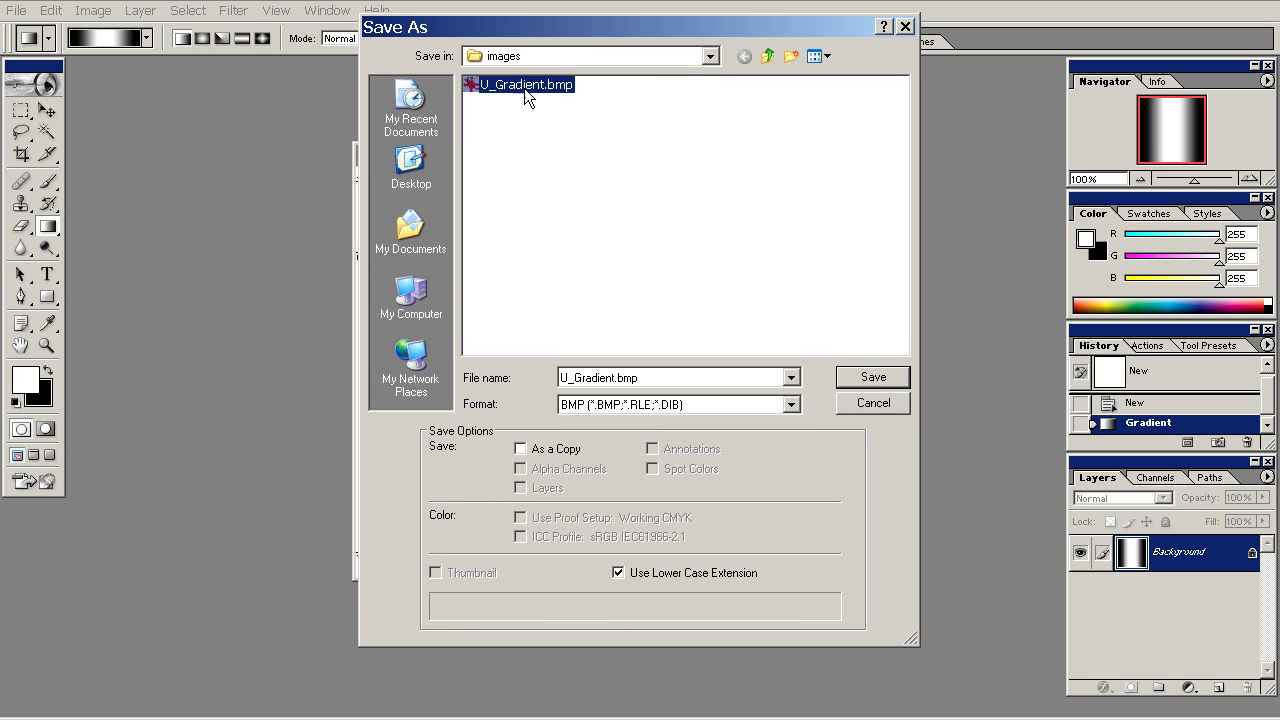
double_click(519, 84)
click(603, 284)
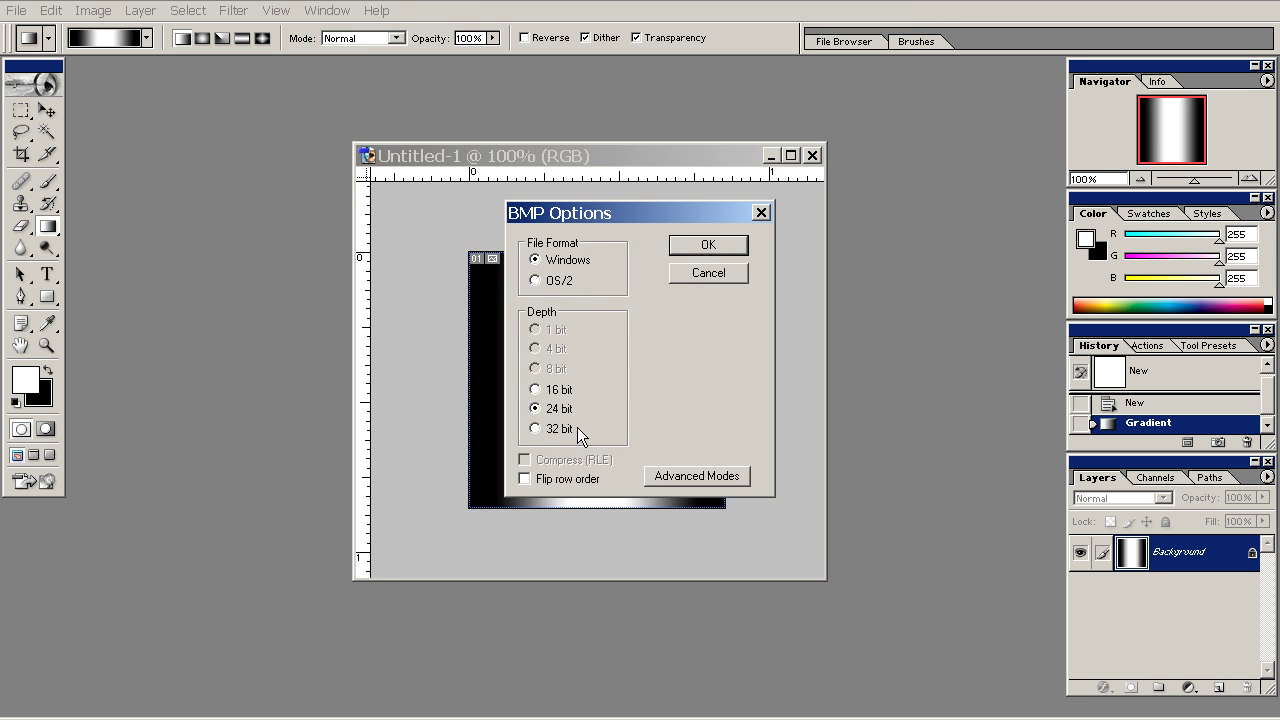
Accept the 24-bit Windows BMP options to finish saving U_Gradient.bmp.
click(707, 246)
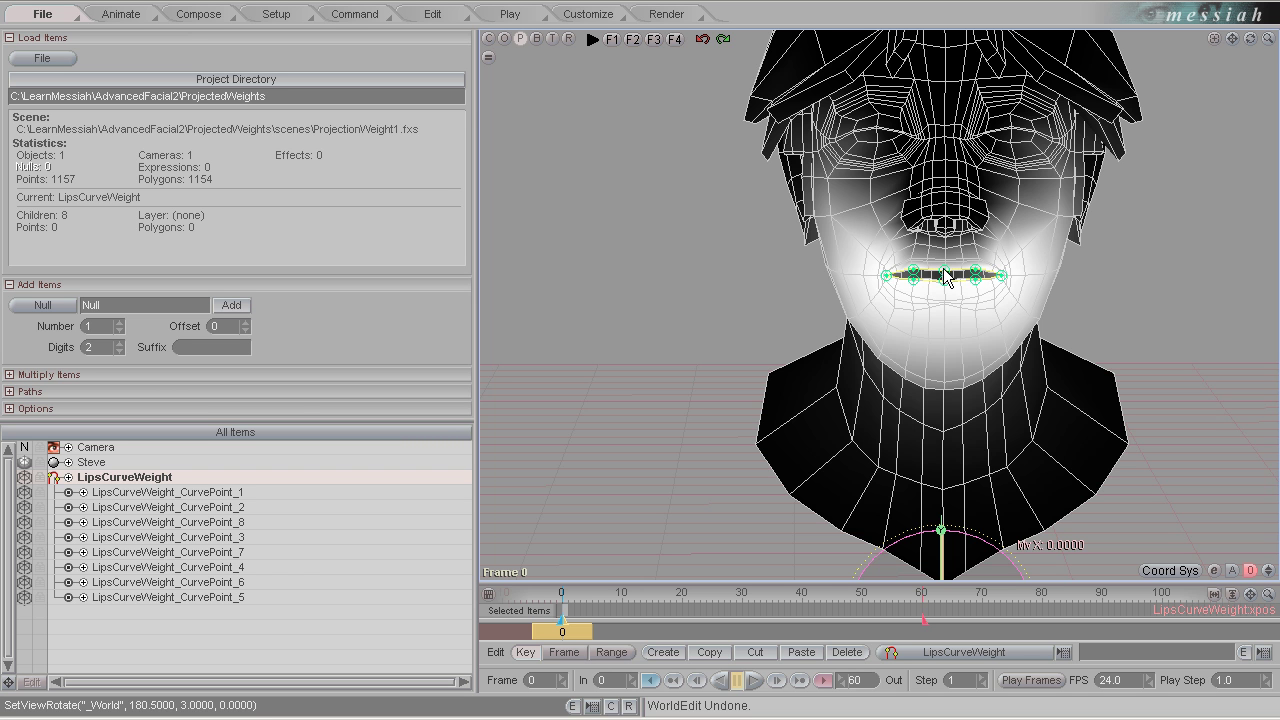
Load images/U_Gradient.bmp as the LipsCurveWeight curve's image in the Setup Curve panel.
click(268, 18)
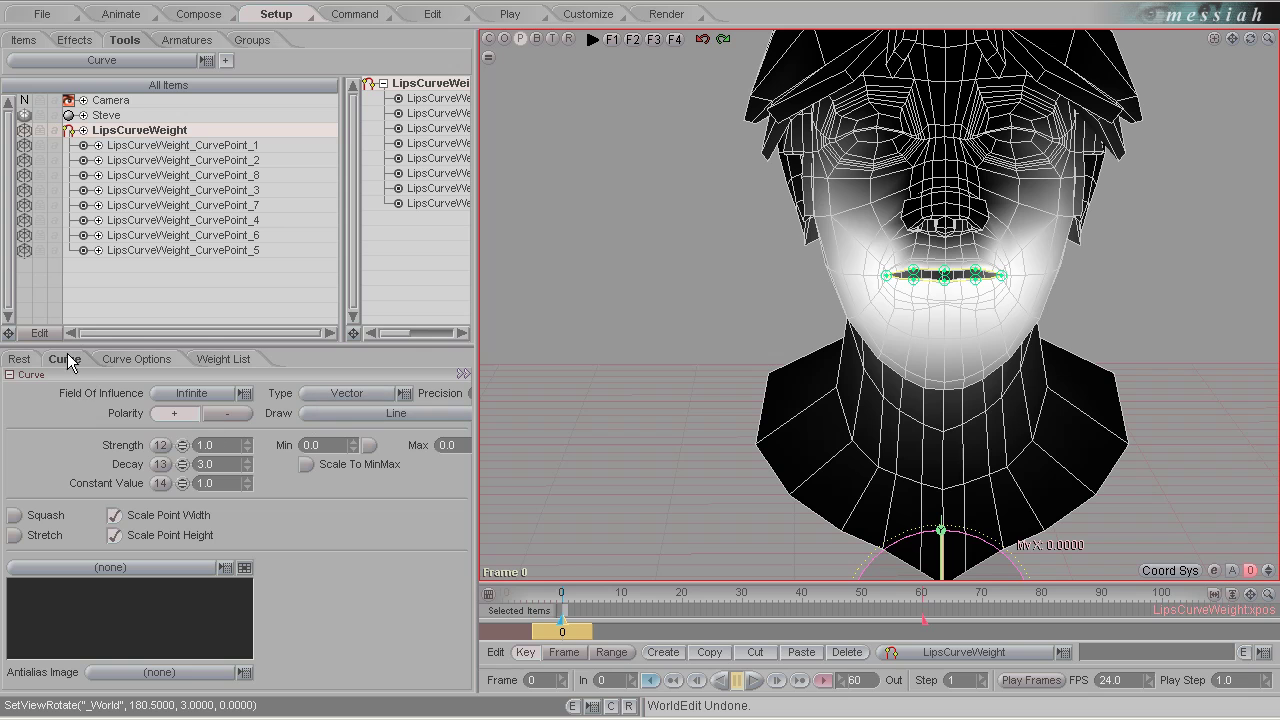
drag(174, 346, 174, 300)
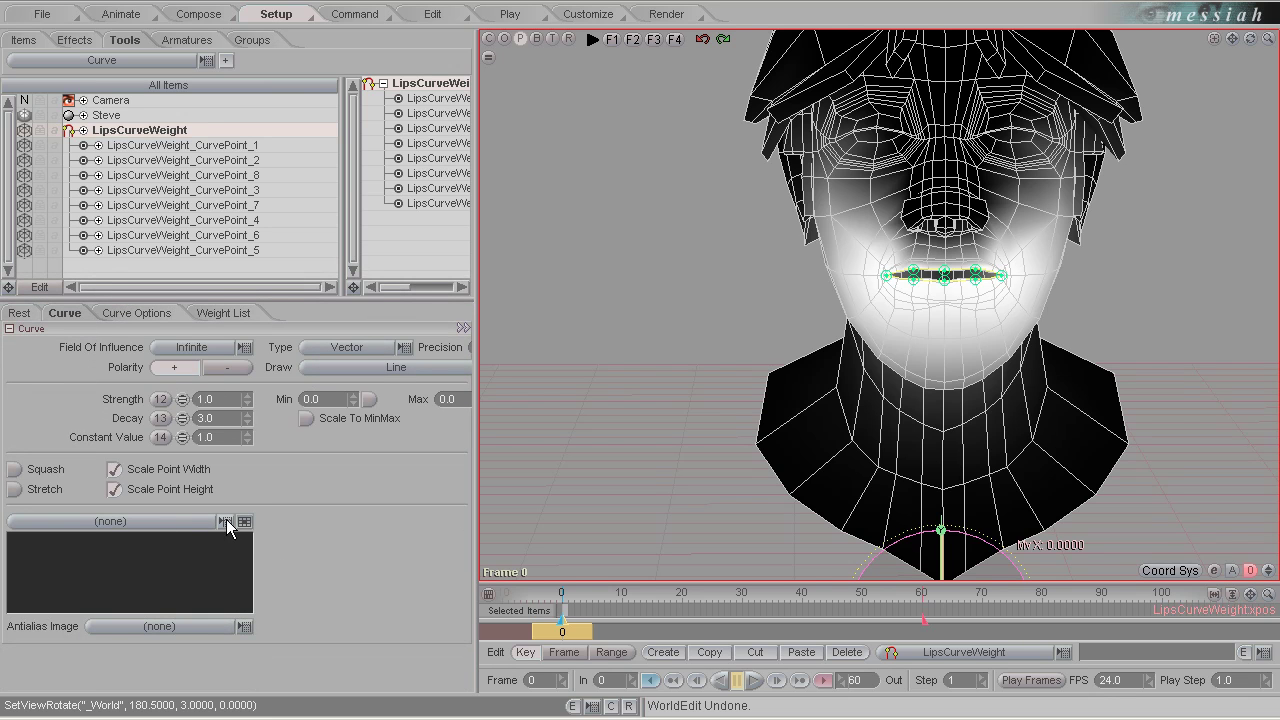
click(146, 522)
click(88, 546)
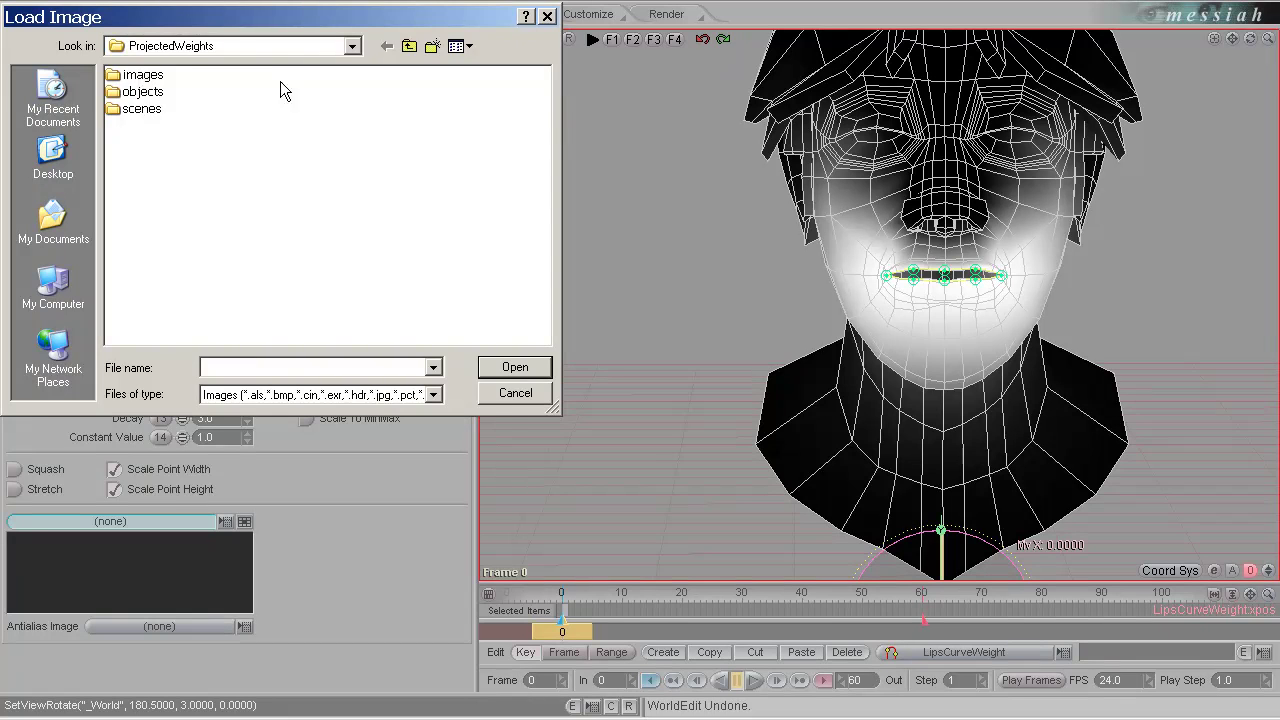
click(147, 80)
double_click(147, 80)
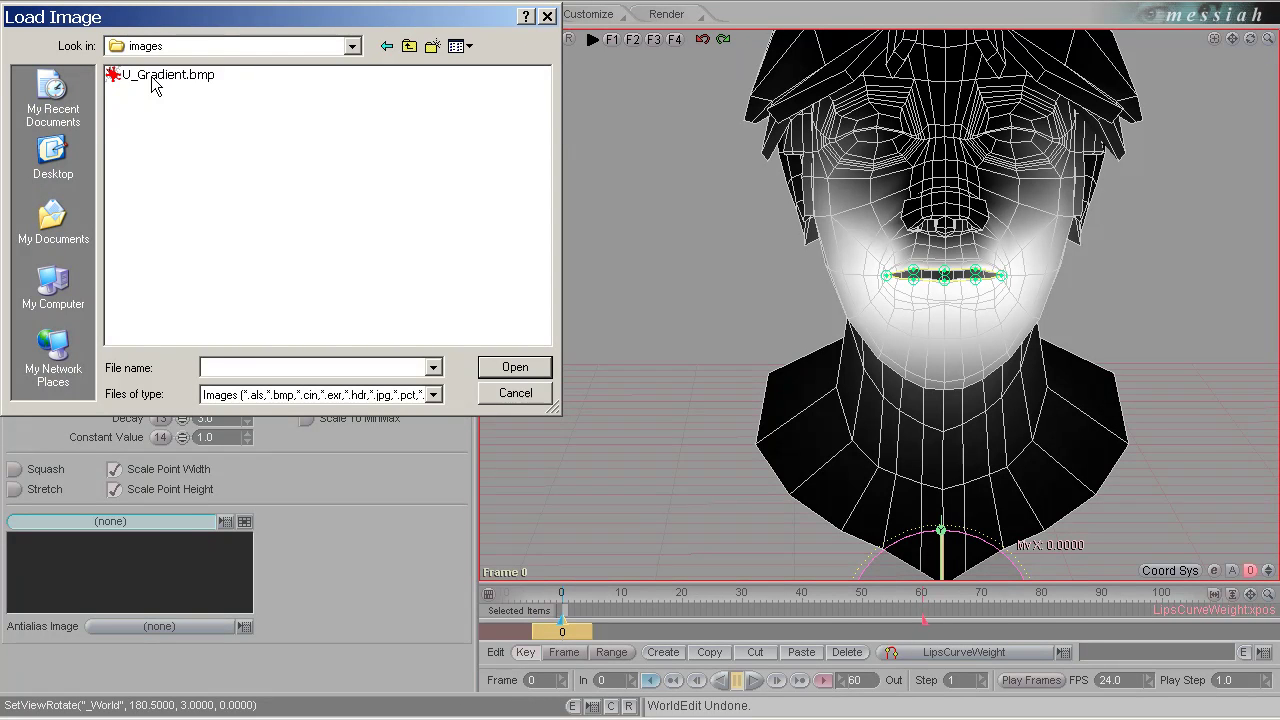
double_click(154, 78)
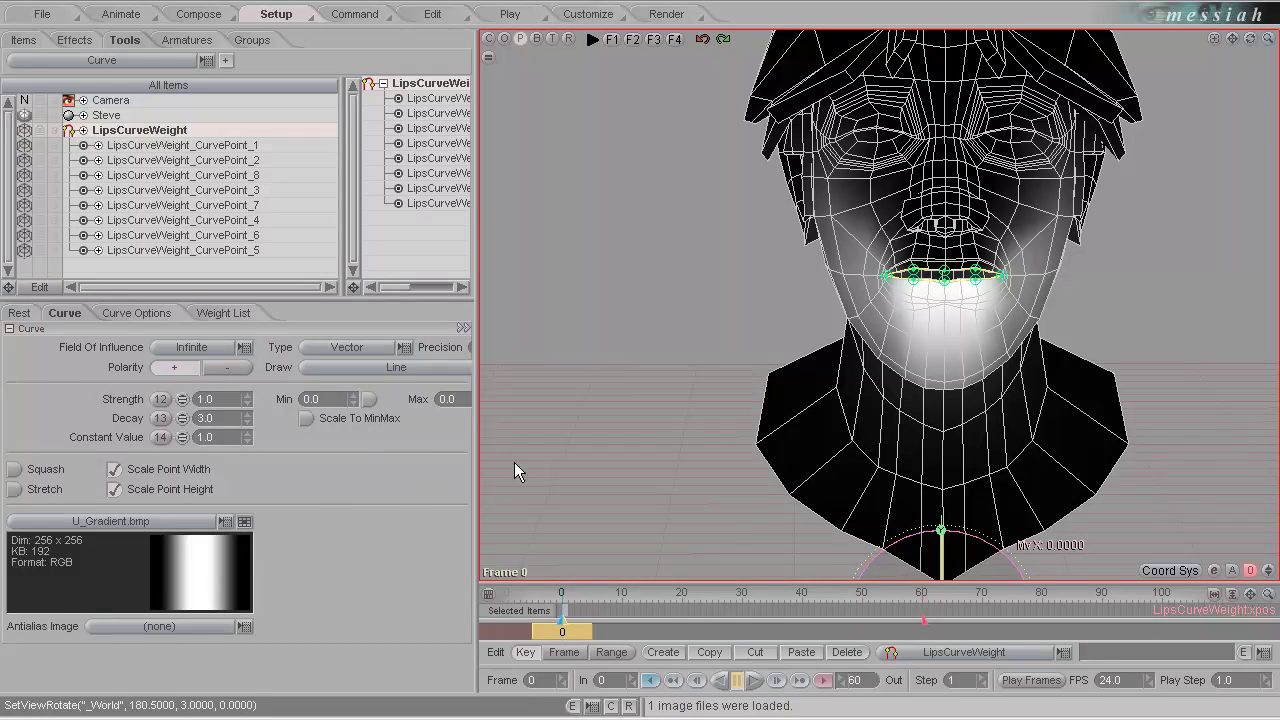
Zoom and pan the viewport in on the lips to inspect the white weight falloff.
scroll(1047, 304, up, 3)
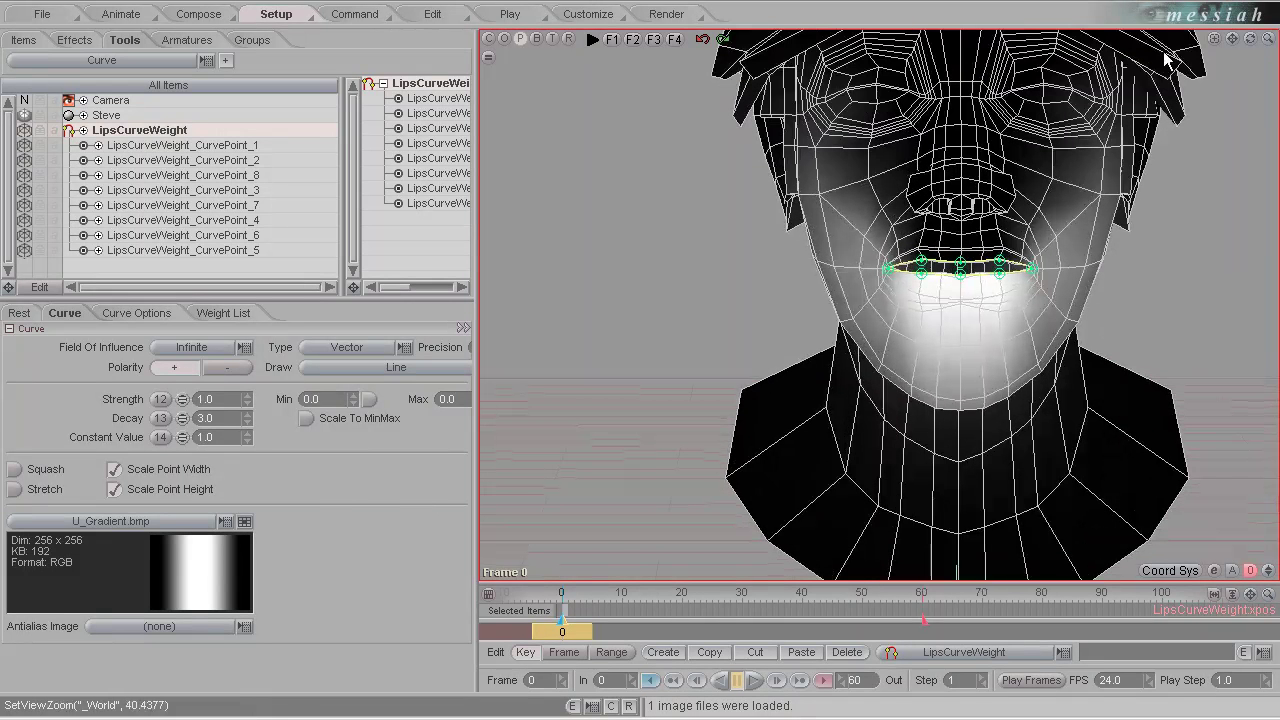
drag(1232, 38, 1018, 273)
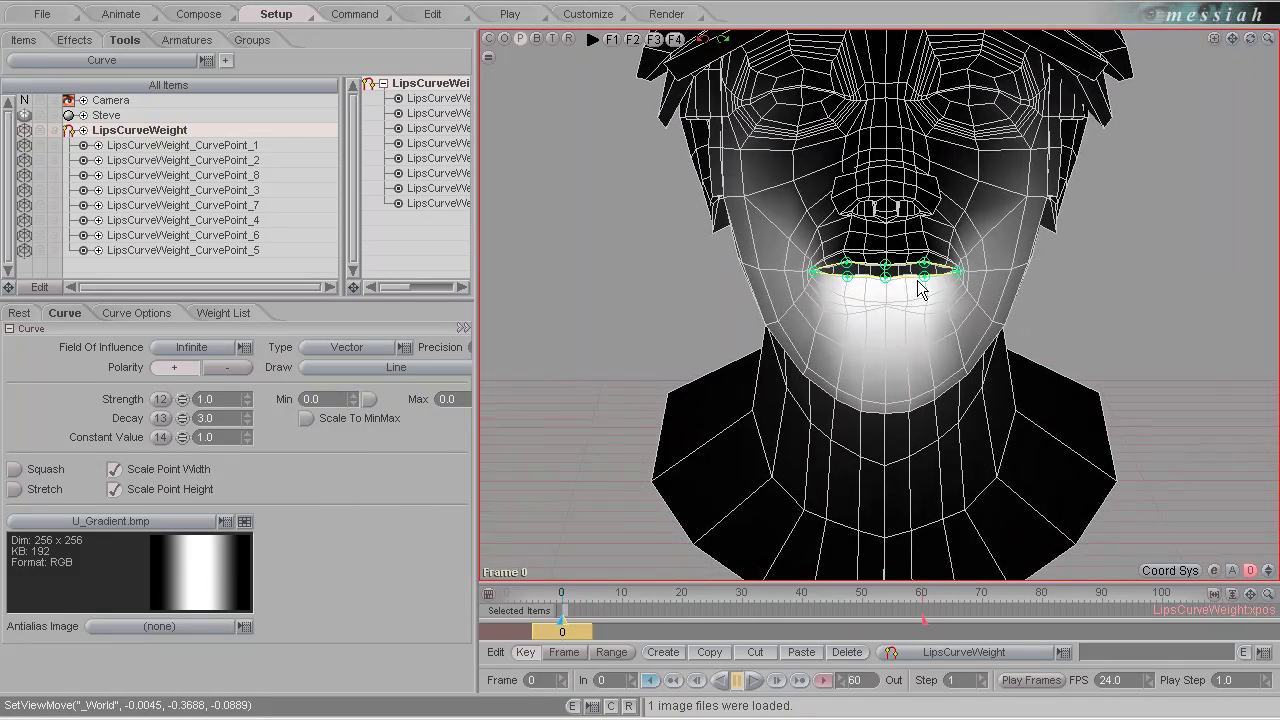
scroll(931, 297, up, 1)
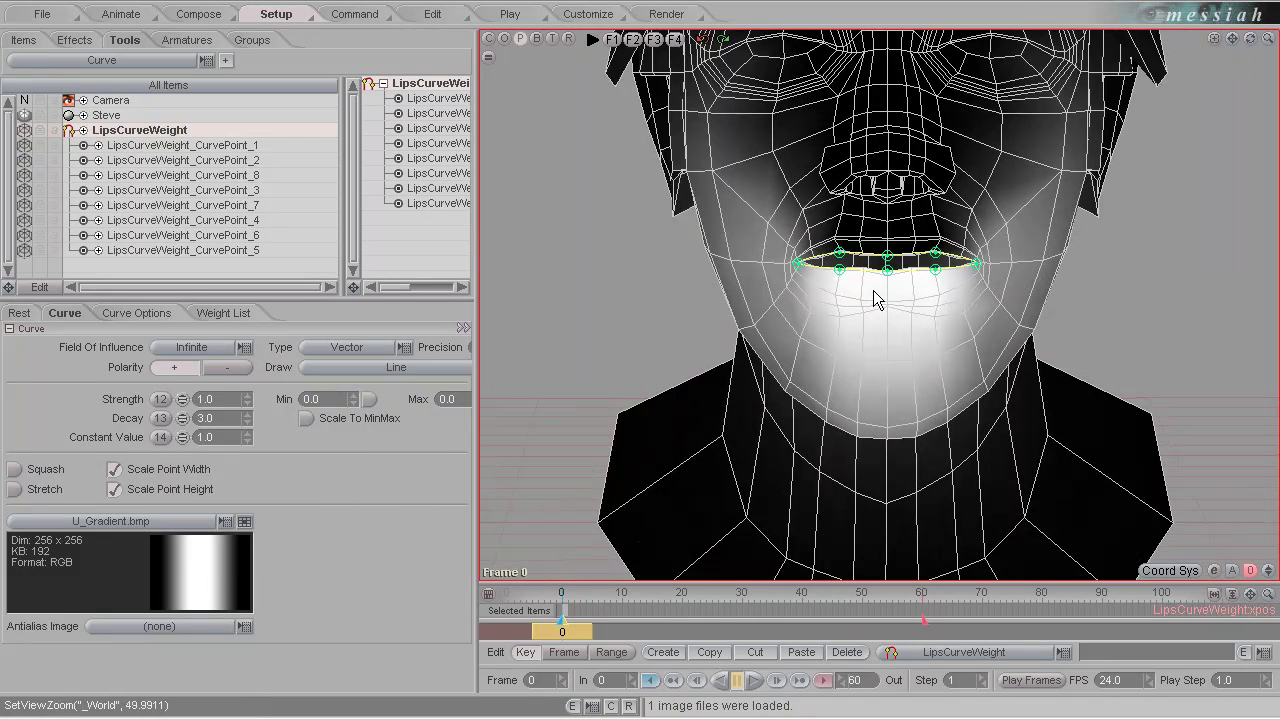
scroll(947, 323, up, 2)
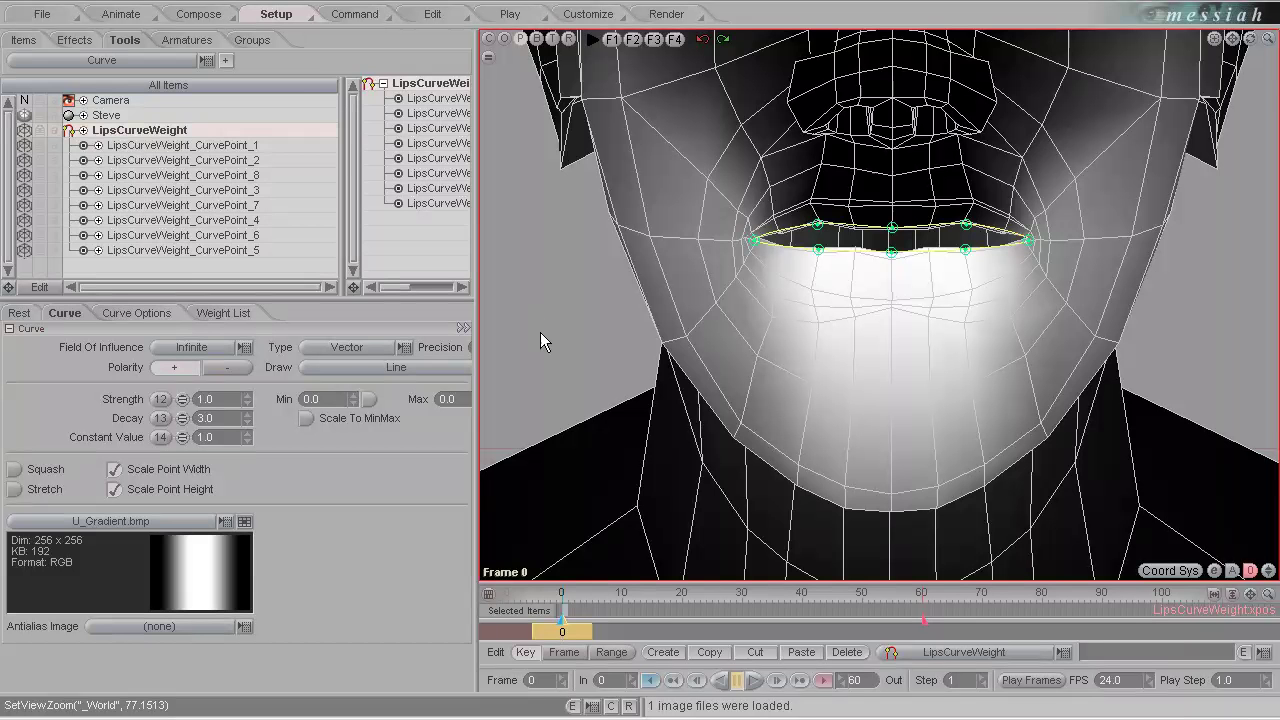
Add an Xform effect to the Steve head mesh.
click(77, 42)
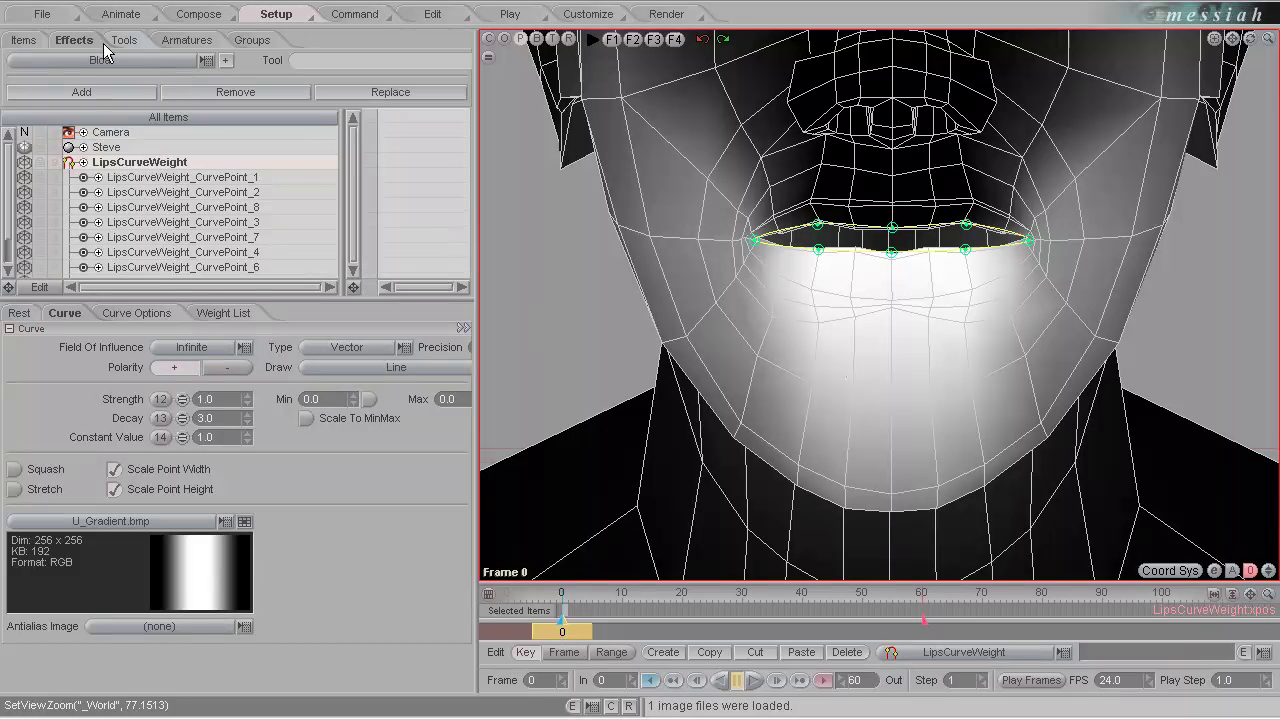
click(84, 57)
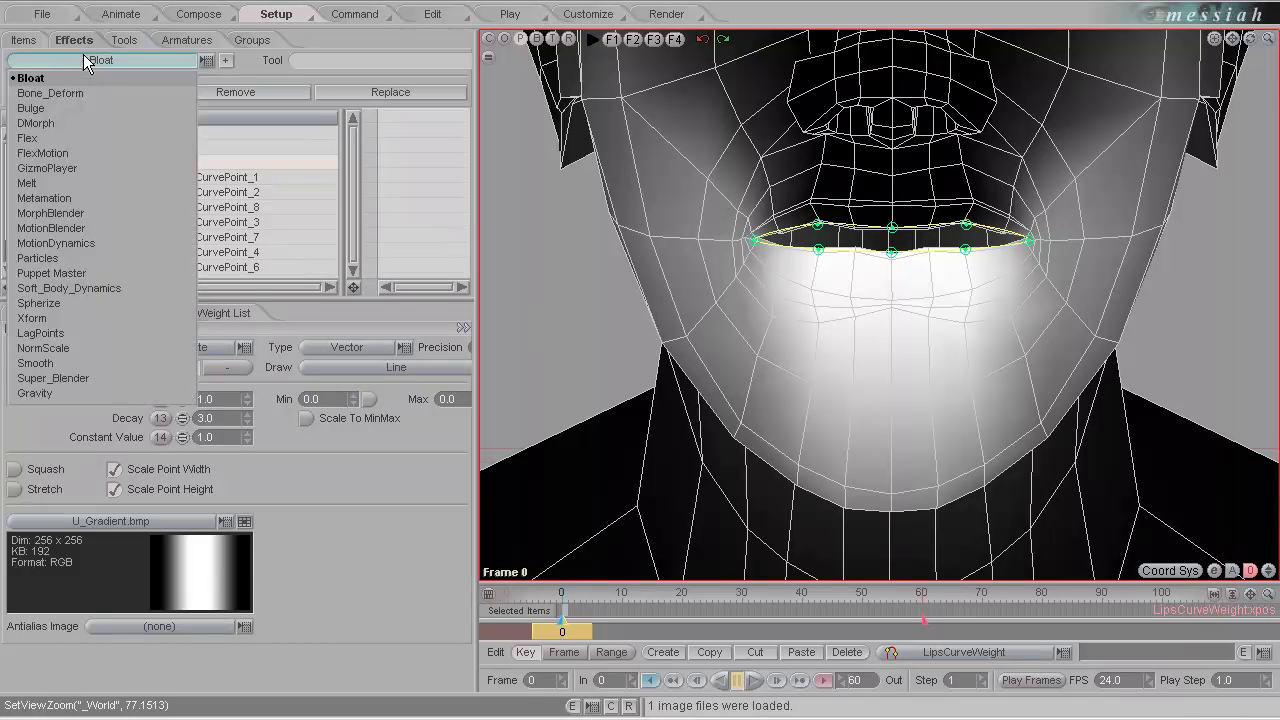
click(81, 319)
drag(286, 294, 286, 452)
click(118, 147)
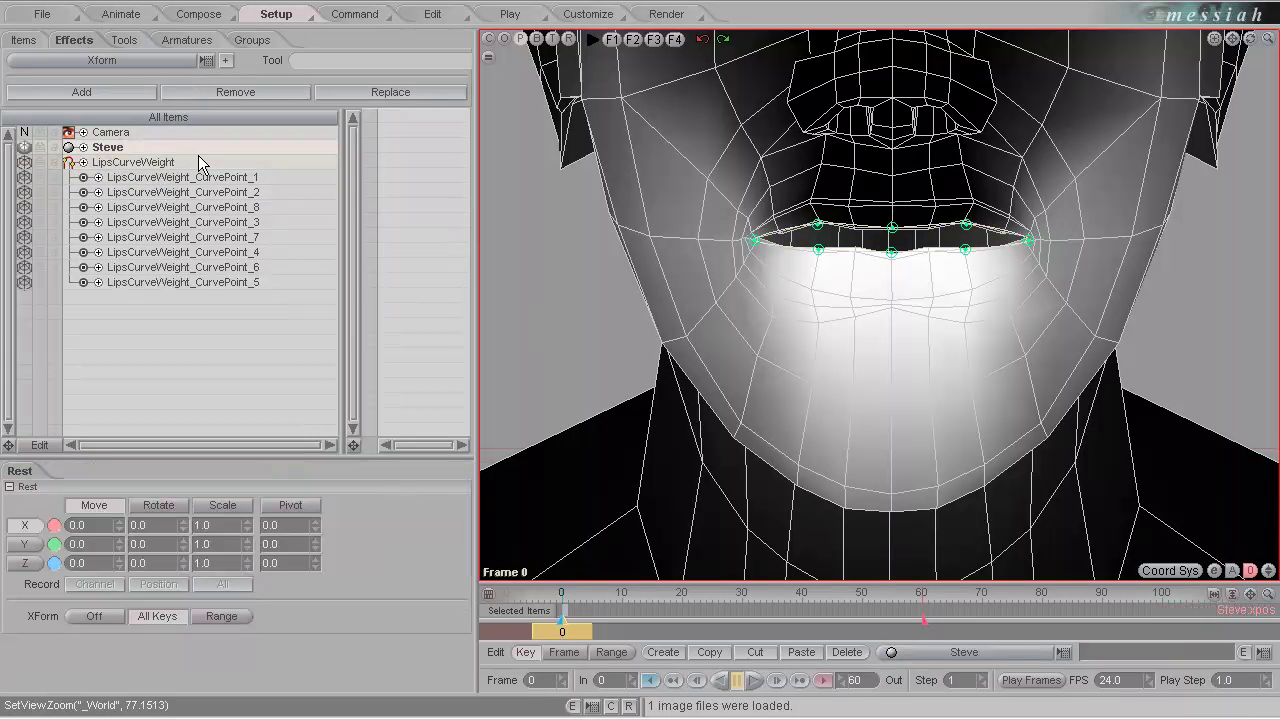
click(226, 61)
Move the Xform's Null to the jaw hinge in side view.
click(568, 40)
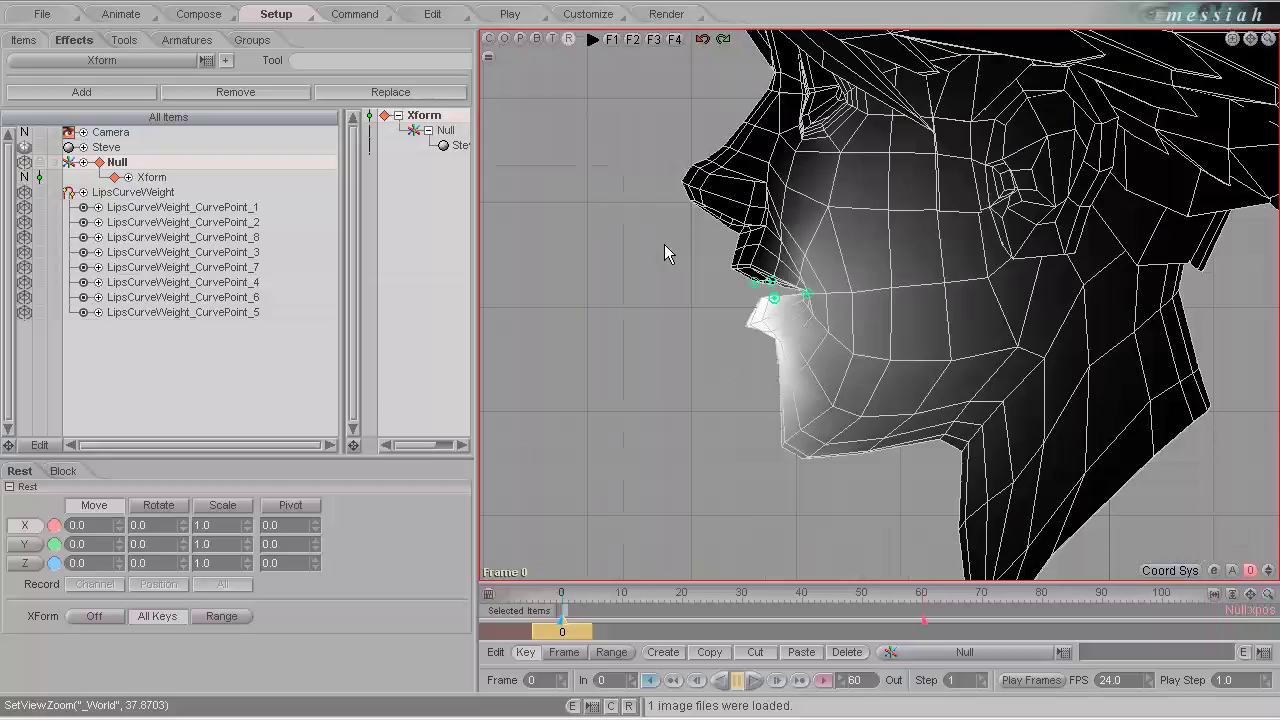
scroll(663, 244, down, 5)
drag(962, 472, 640, 364)
scroll(920, 287, up, 4)
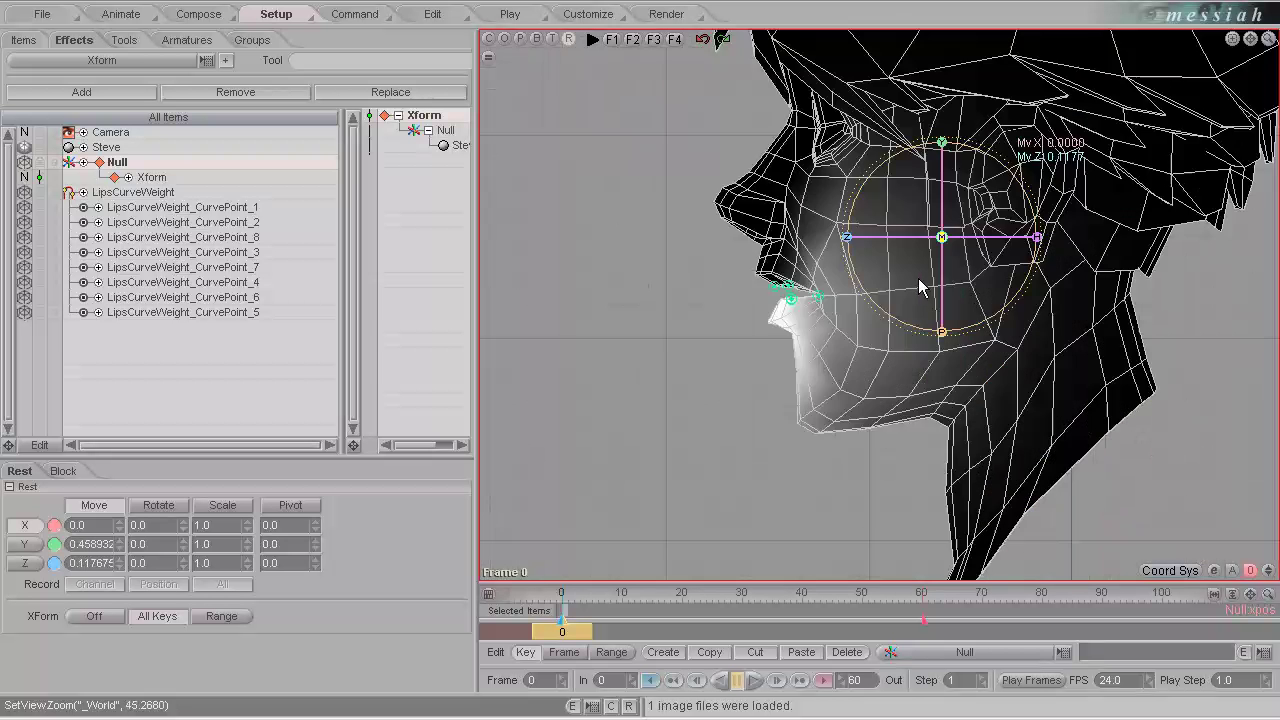
drag(942, 237, 946, 237)
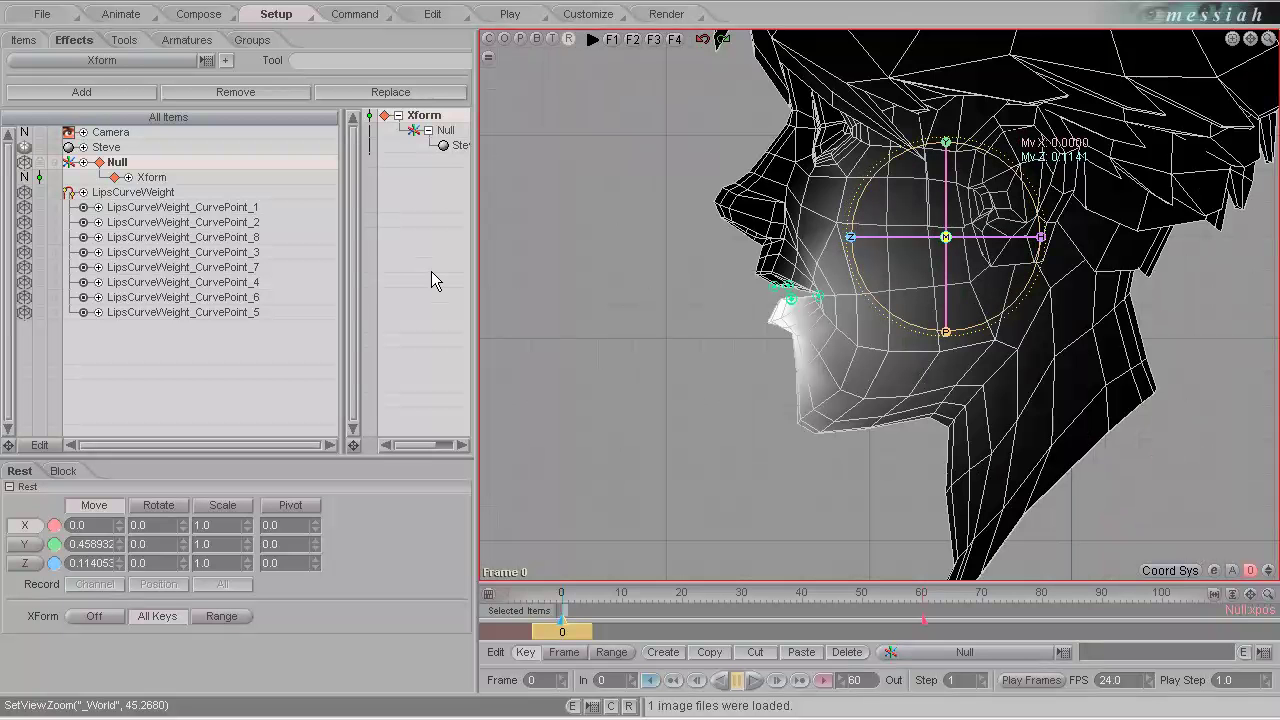
Set the Xform effect's Weight to LipsCurveWeight.
click(158, 178)
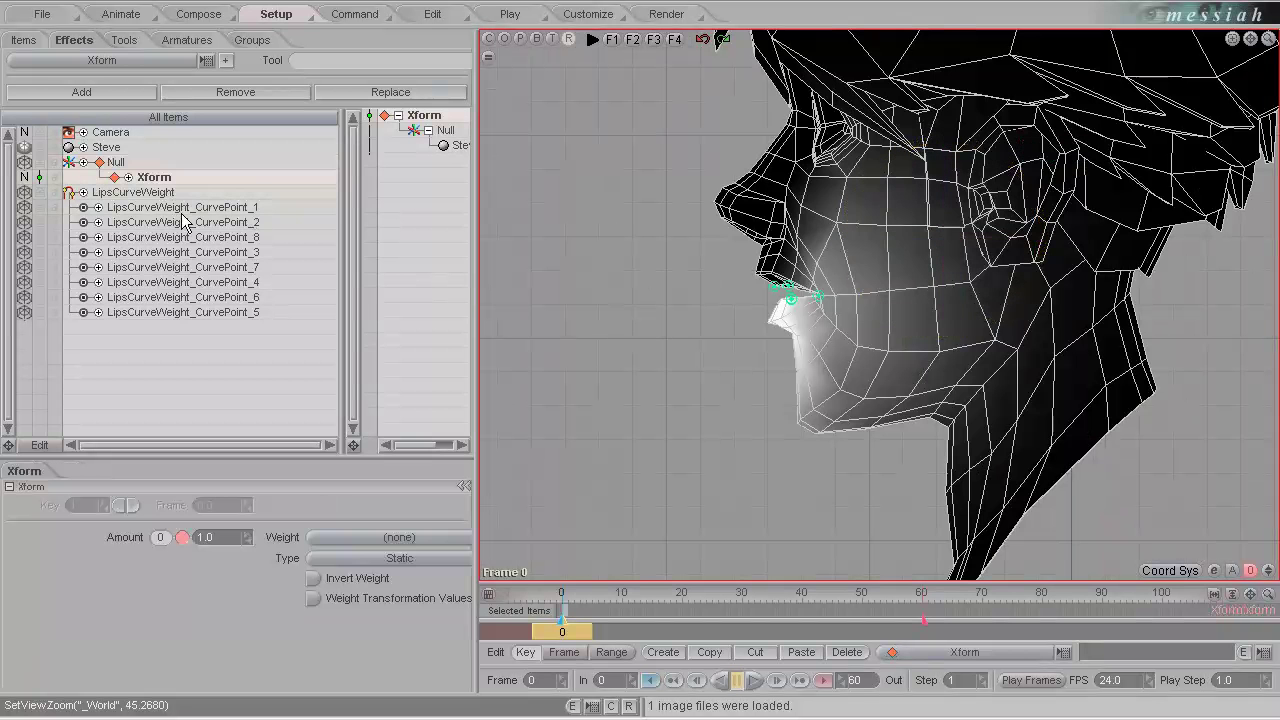
click(396, 541)
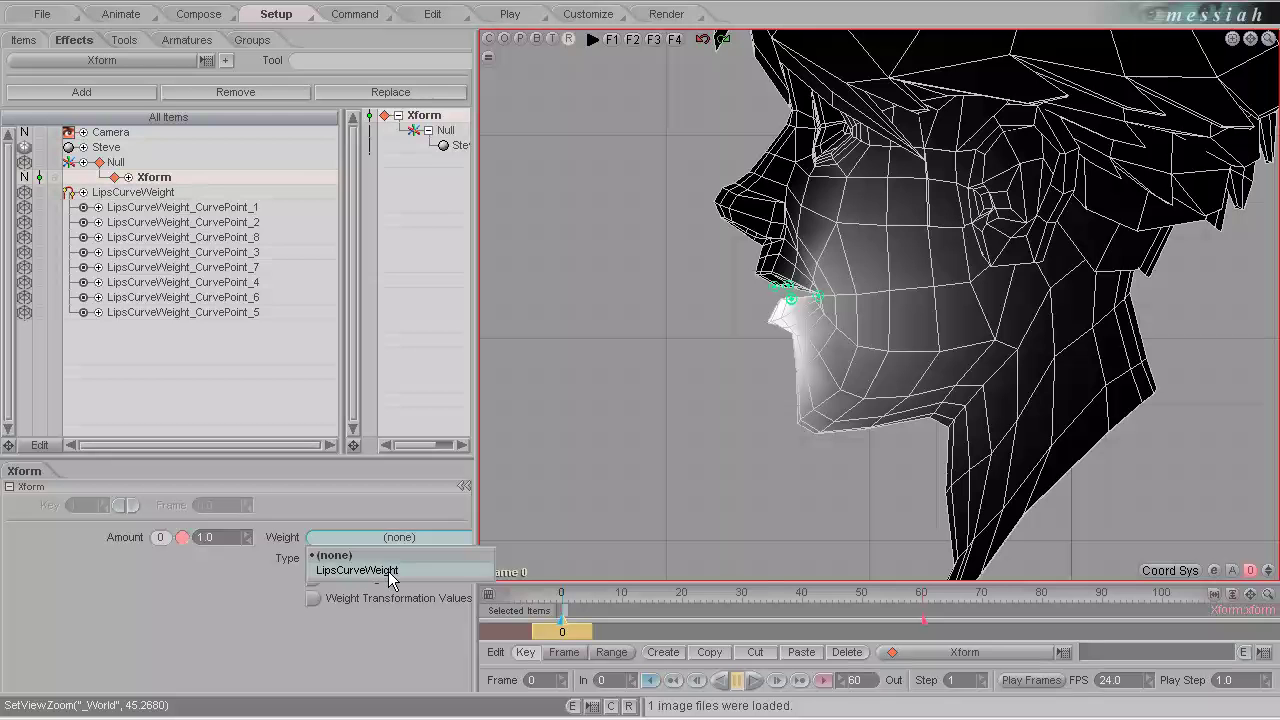
click(394, 571)
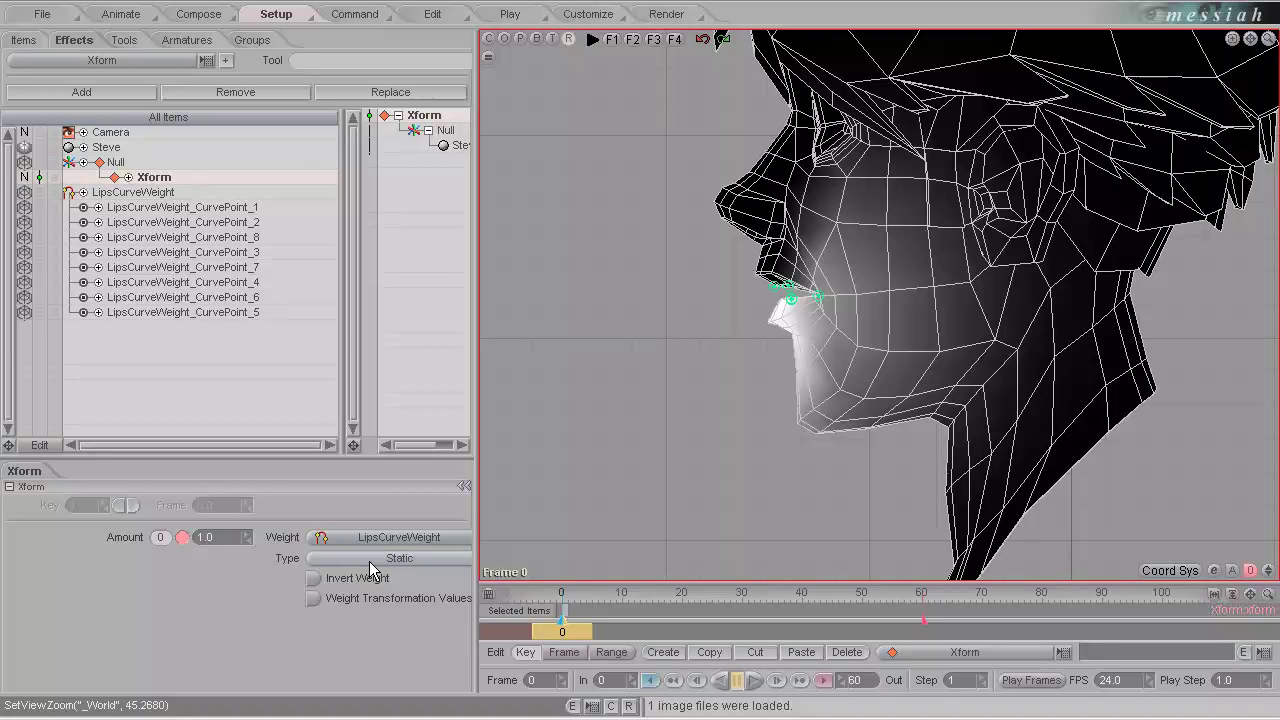
Switch to the Animate workspace with the front perspective view.
click(110, 16)
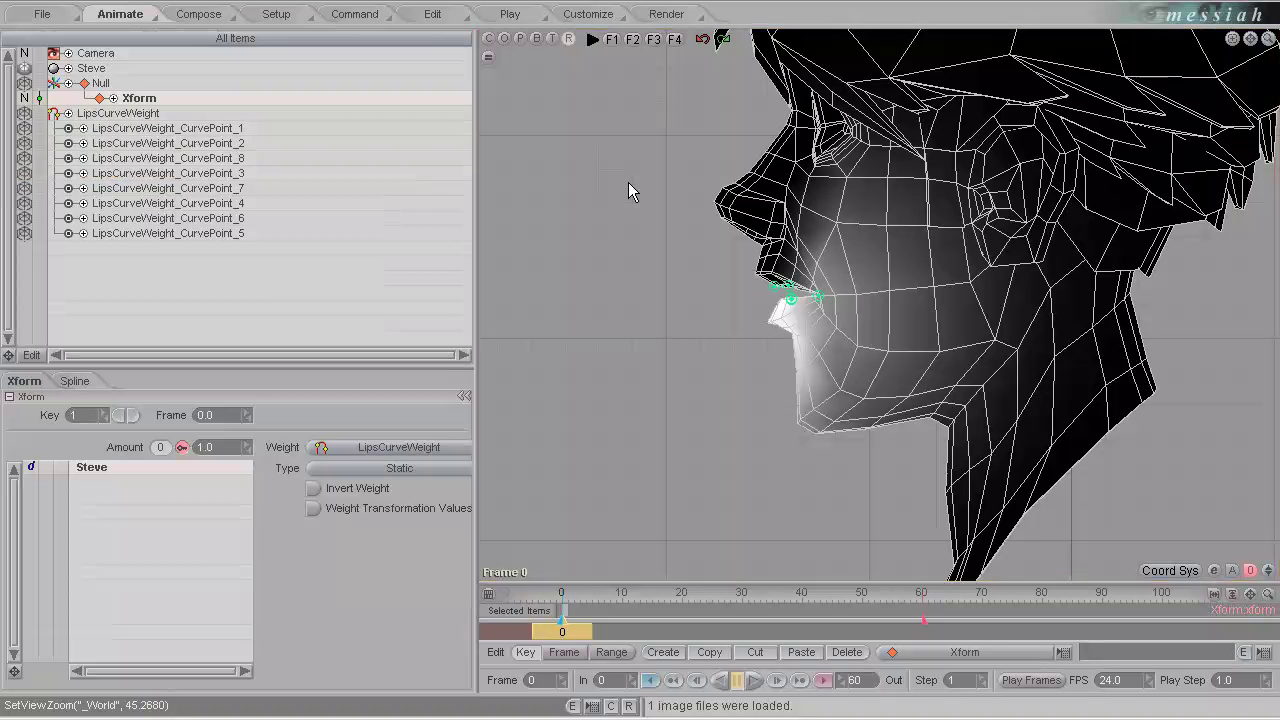
click(520, 38)
scroll(749, 271, down, 3)
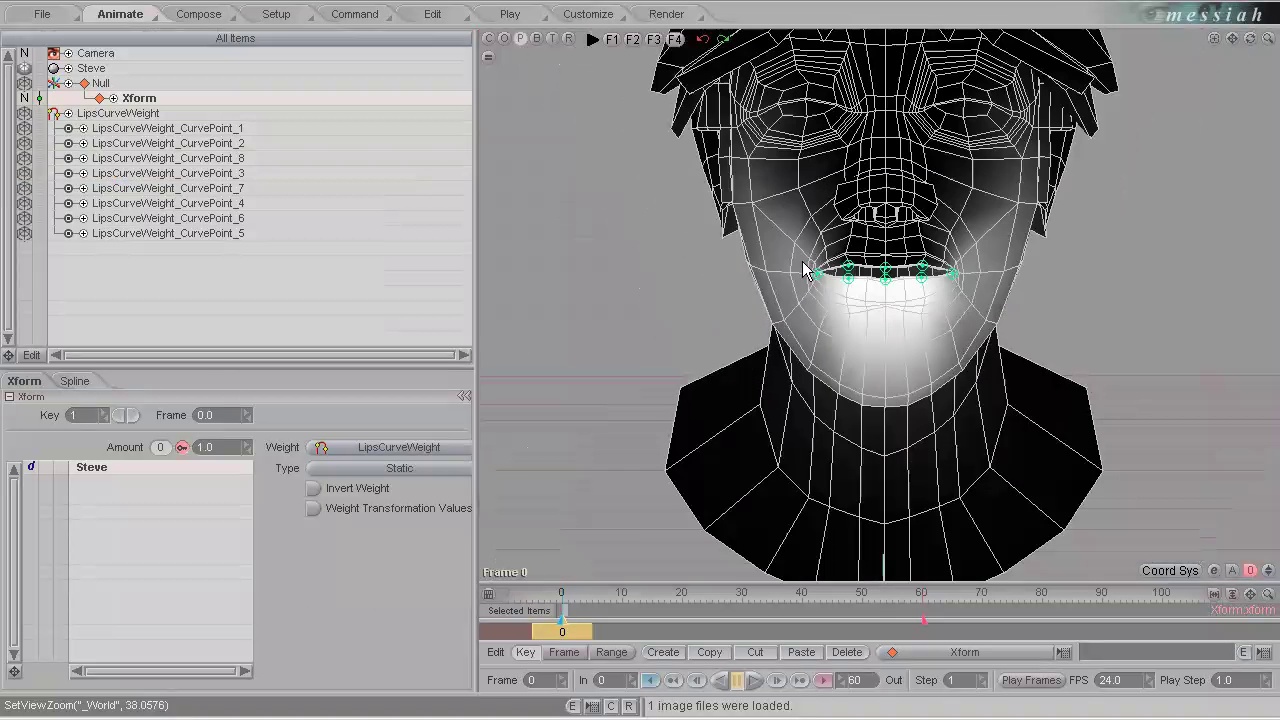
scroll(793, 278, down, 3)
Pitch the jaw Null to about 24.75° to open the mouth, viewing the face from below.
click(102, 83)
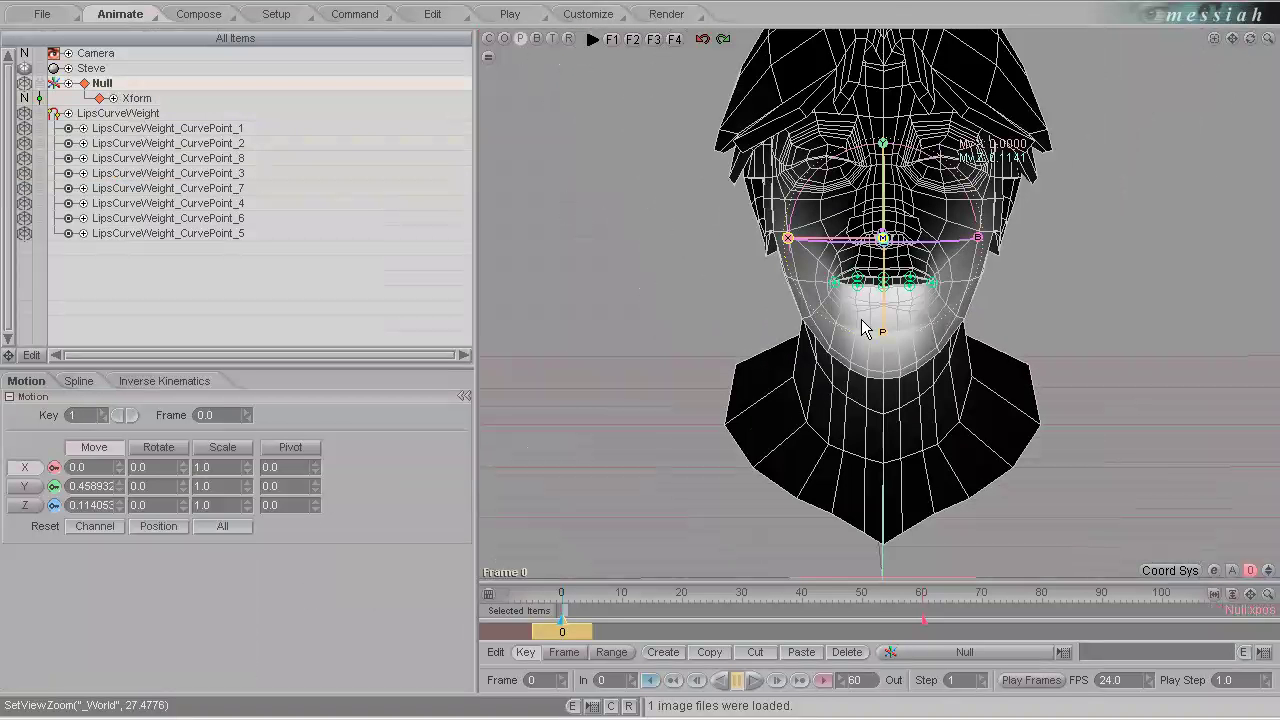
key(y)
drag(883, 337, 640, 364)
scroll(952, 350, up, 3)
drag(896, 344, 540, 360)
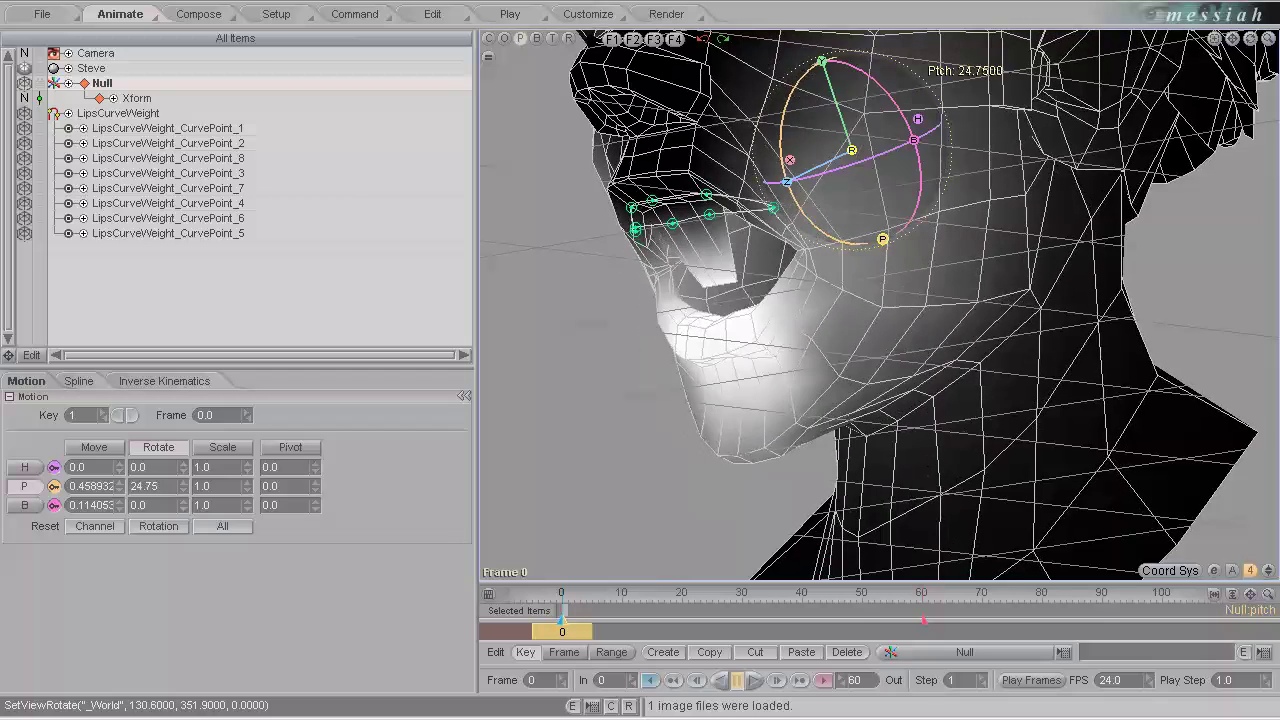
Set the Xform effect's weight type to Combination.
click(277, 14)
drag(560, 170, 728, 243)
click(155, 177)
click(428, 614)
click(383, 661)
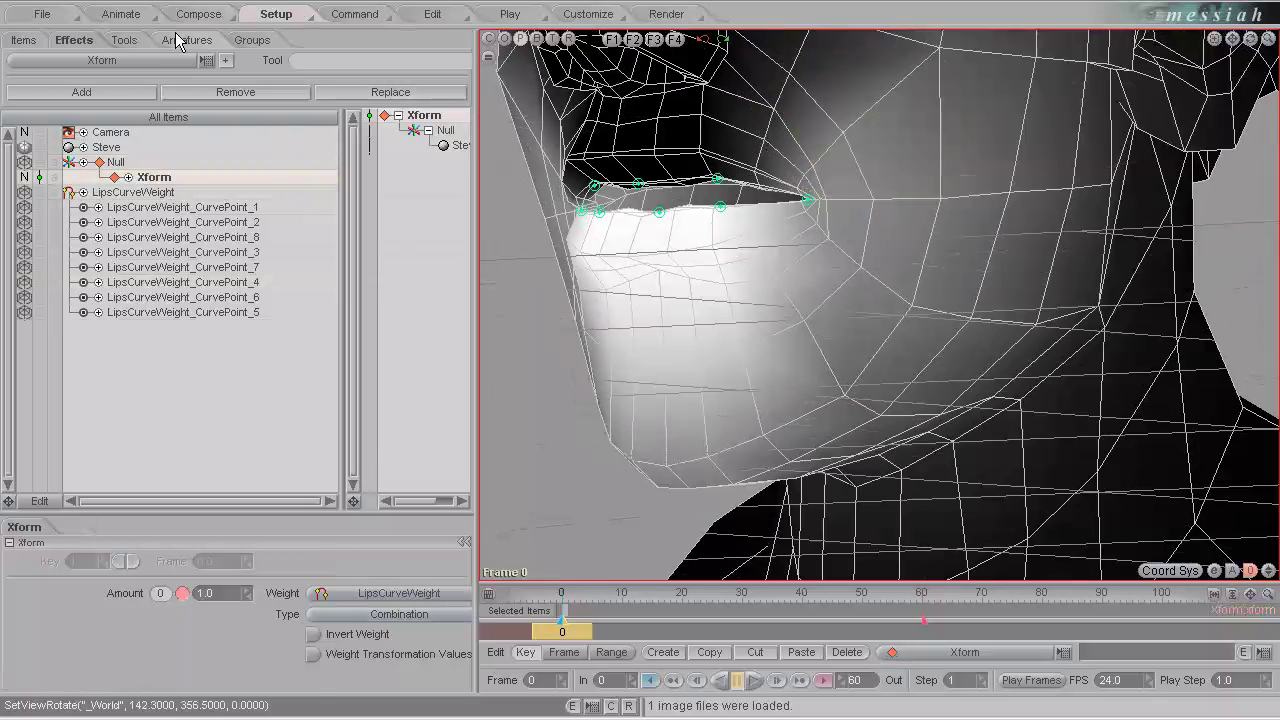
Move LipsCurveWeight_CurvePoint_1 along Z to about 0.264, checking the lips from the side.
click(122, 14)
click(639, 184)
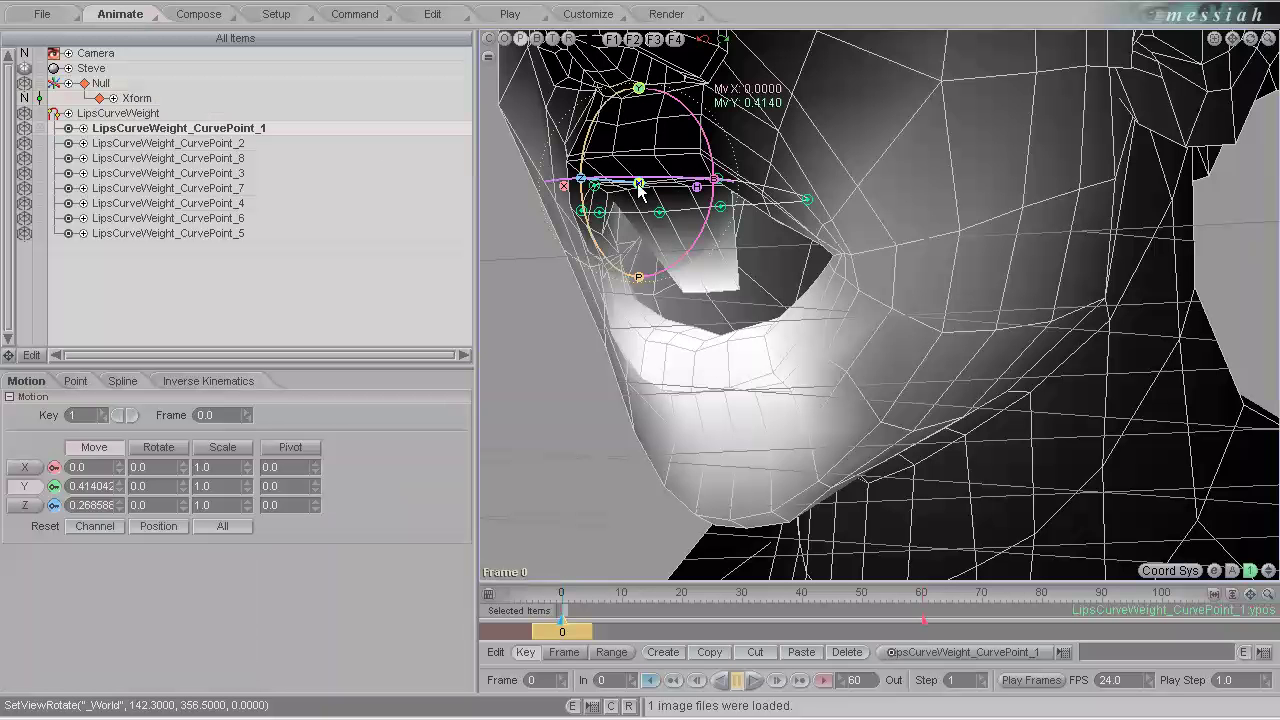
drag(617, 185, 643, 366)
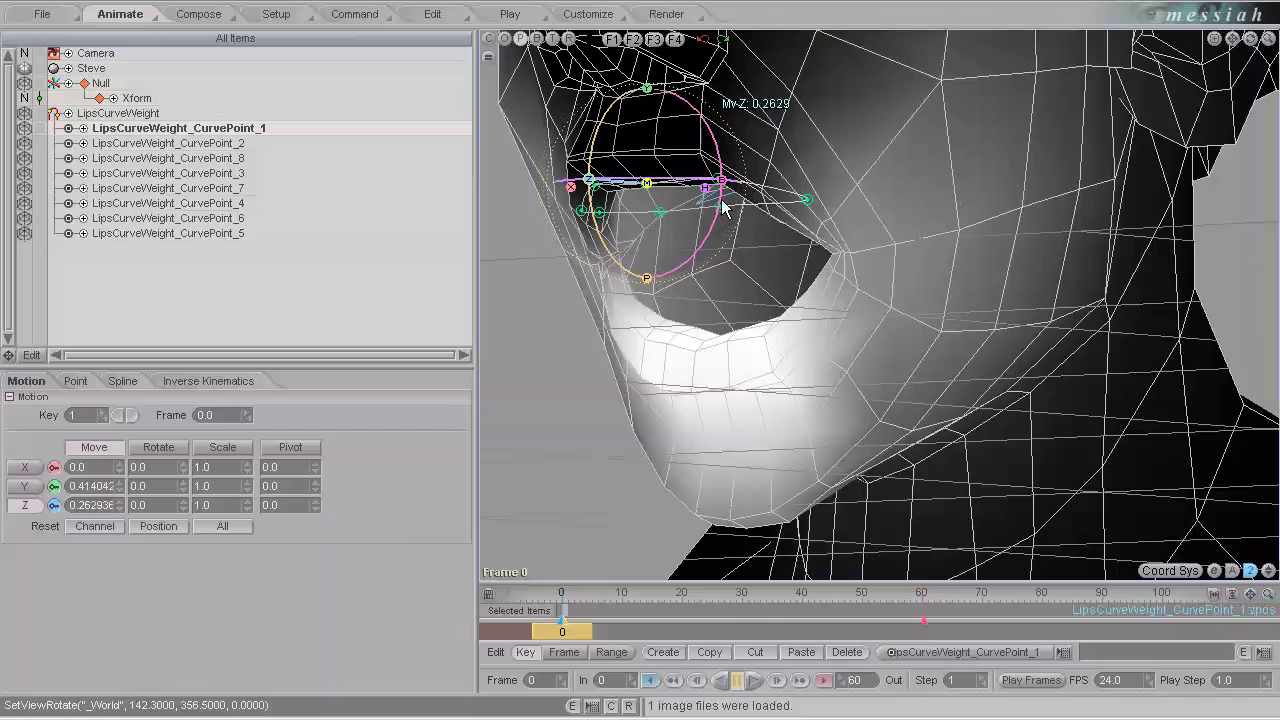
key(Left)
key(Right)
key(Right)
key(Right)
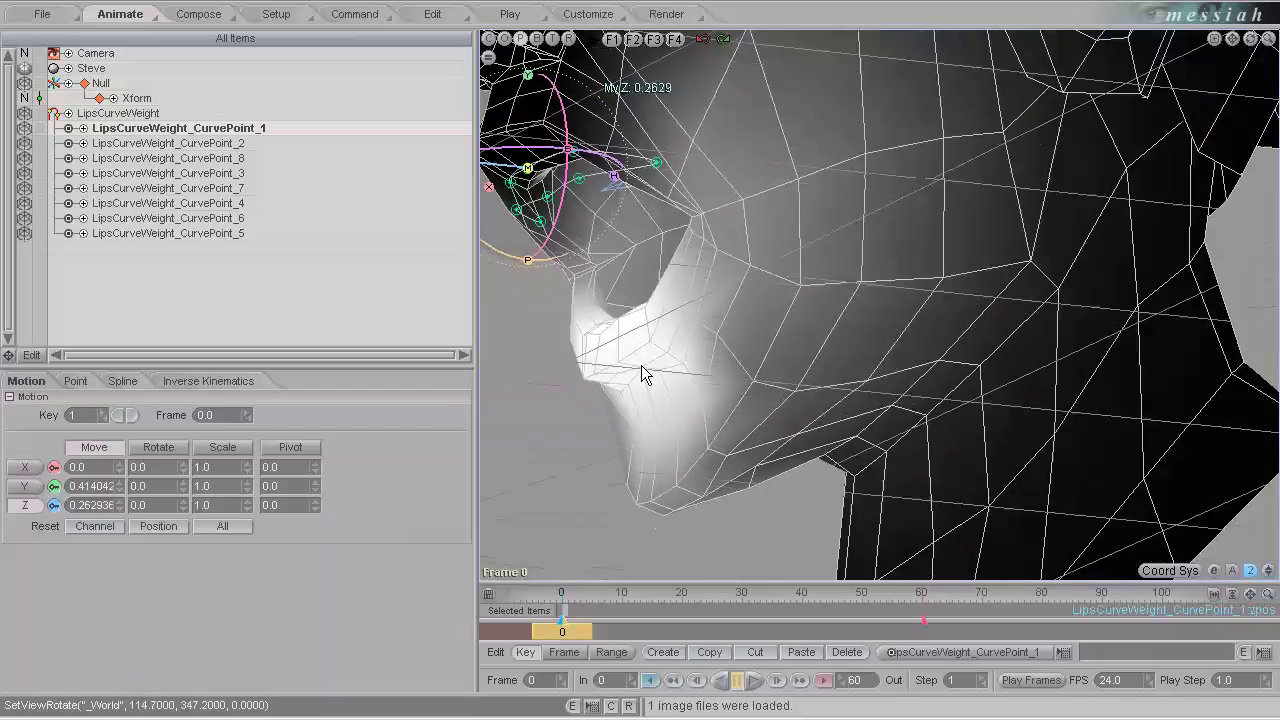
key(Up)
key(Right)
scroll(643, 372, up, 2)
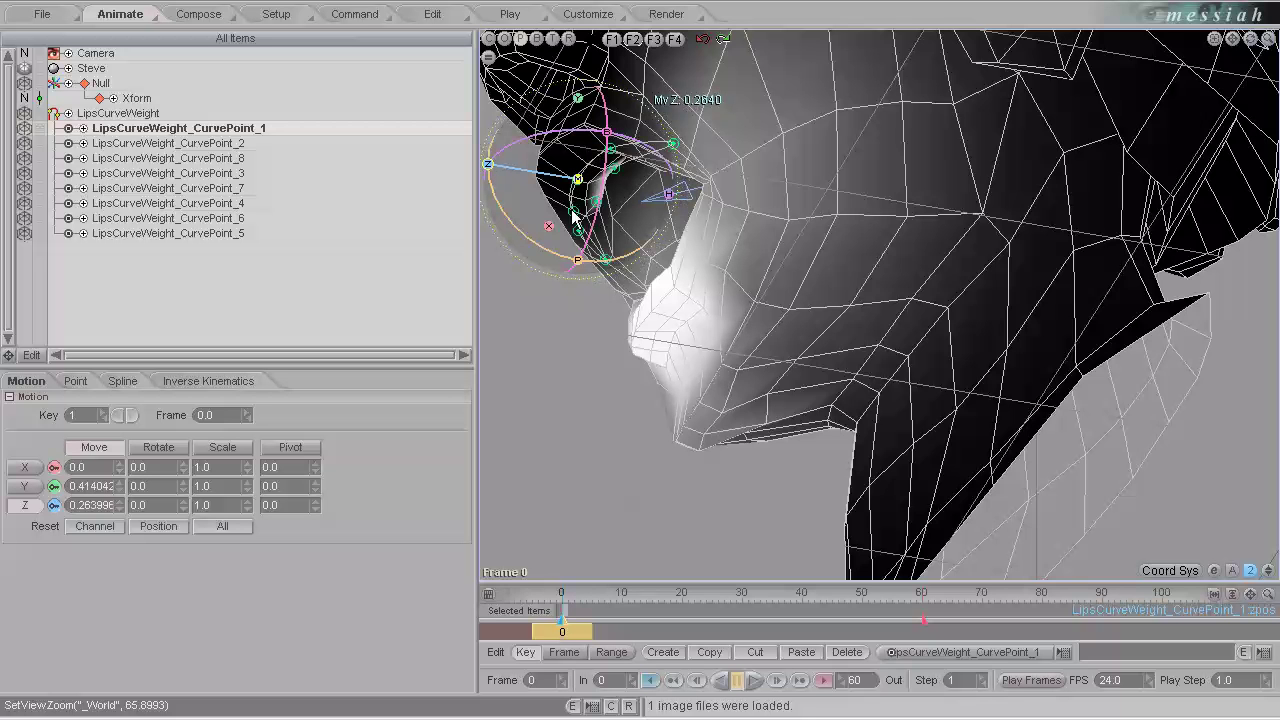
Rotate the jaw Null's pitch back to 10.75° so the mouth is only slightly open.
click(101, 83)
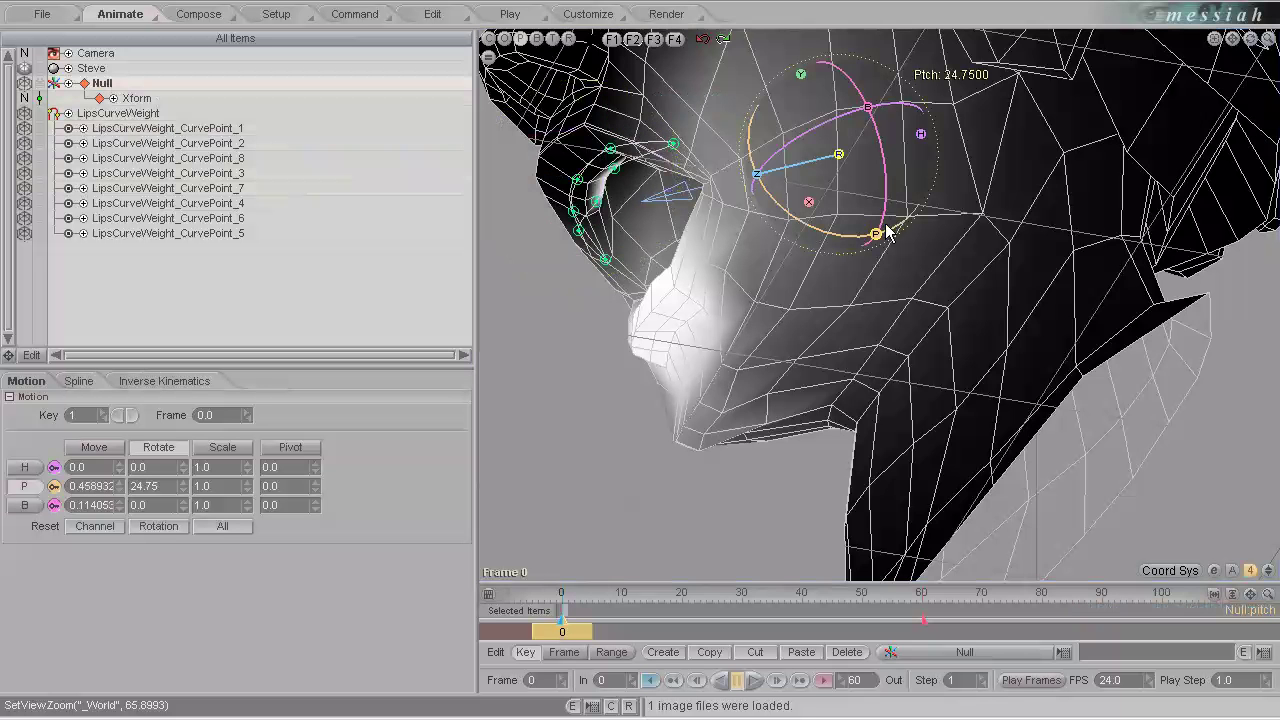
drag(876, 236, 640, 364)
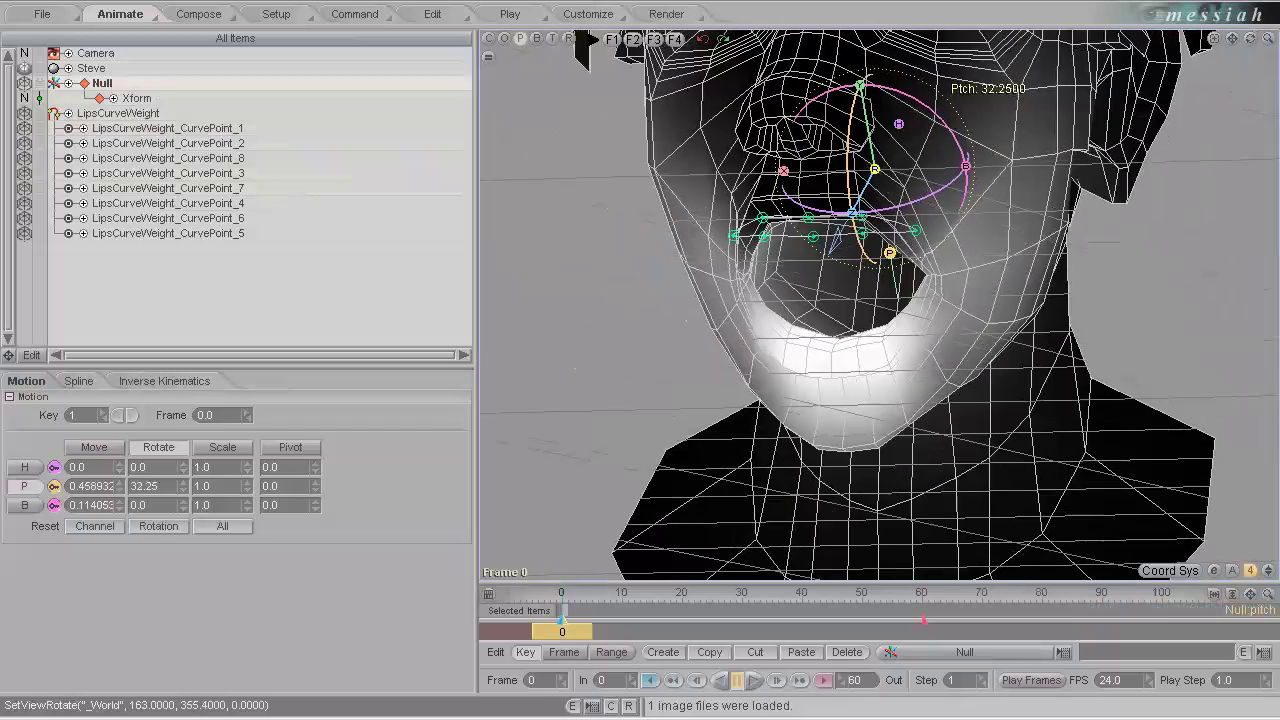
drag(898, 262, 775, 292)
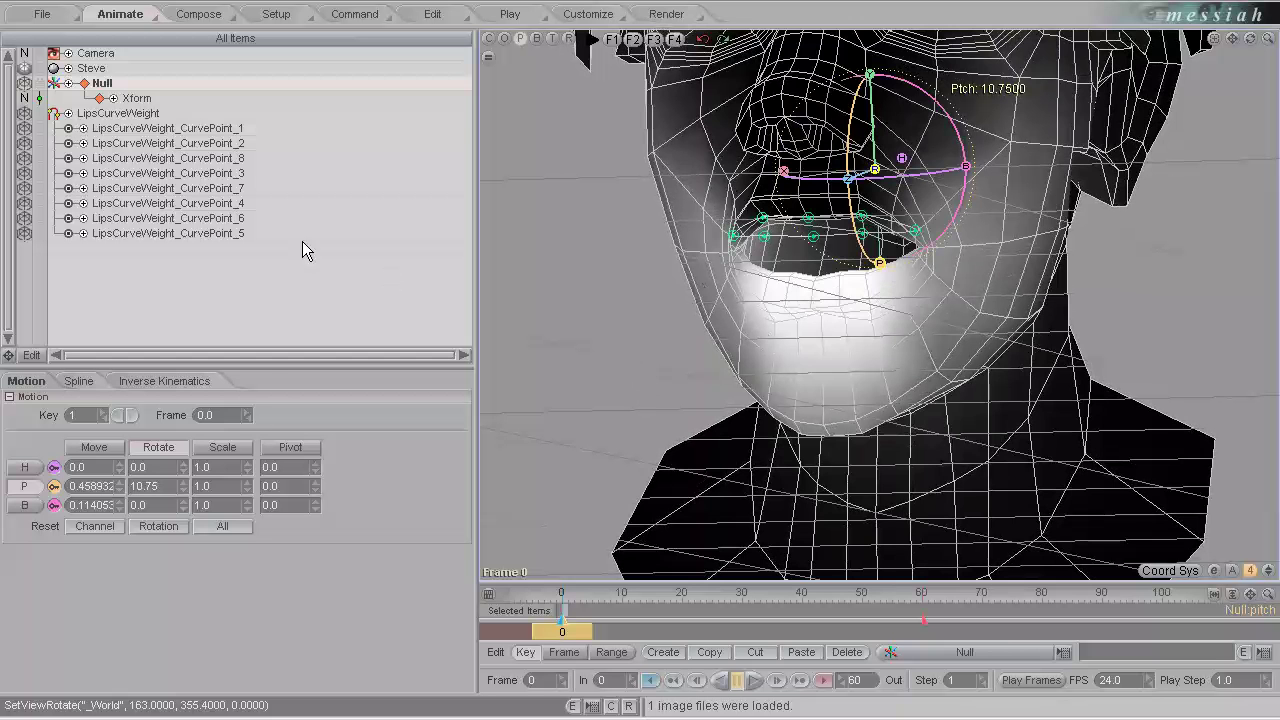
click(809, 215)
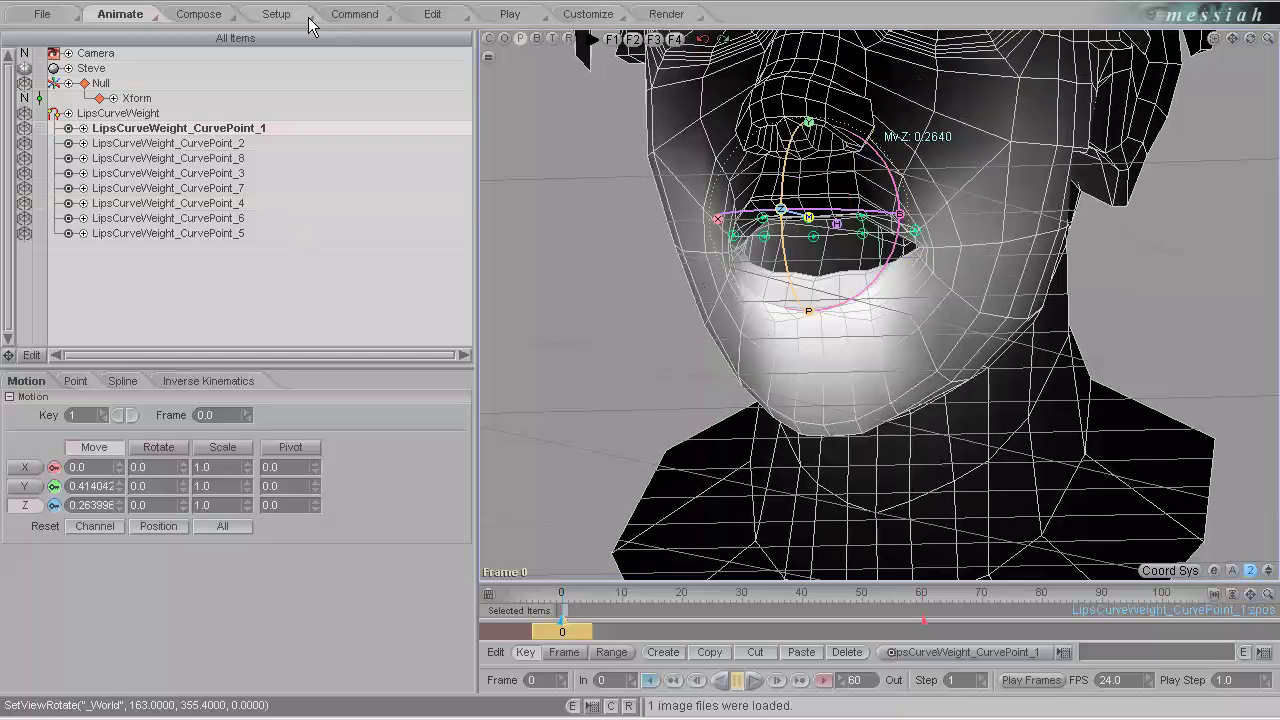
click(278, 14)
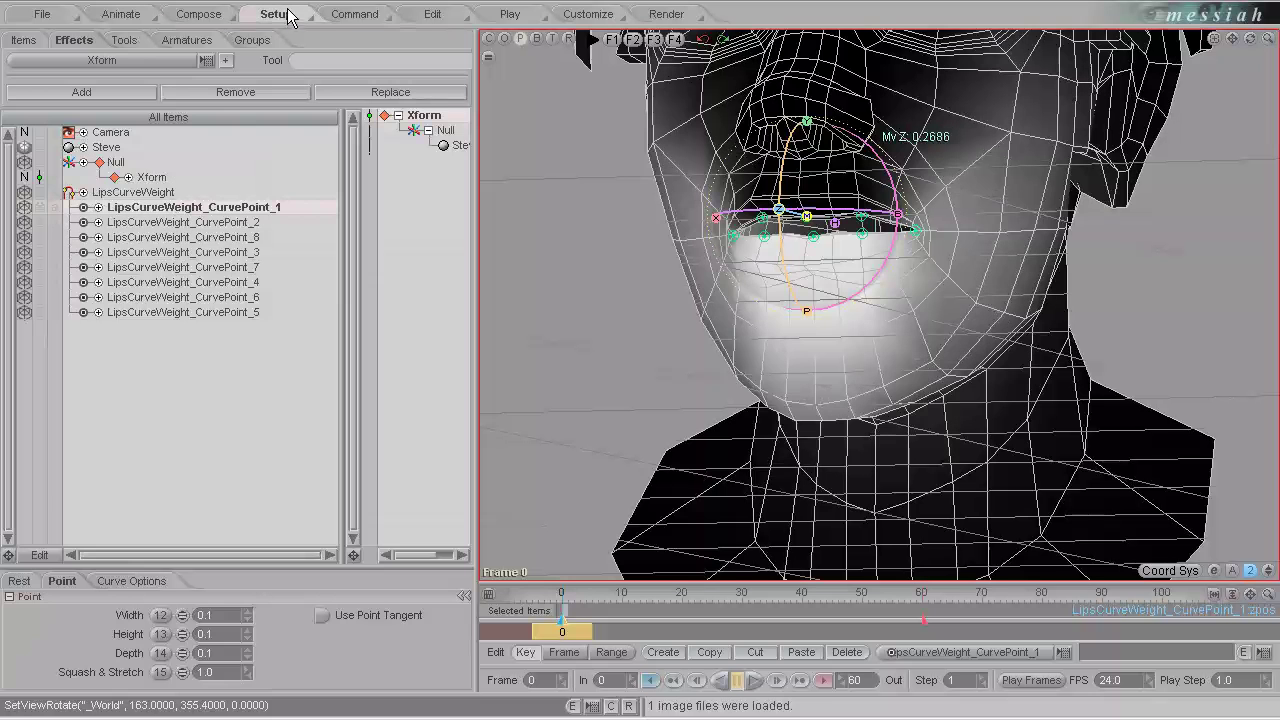
click(55, 208)
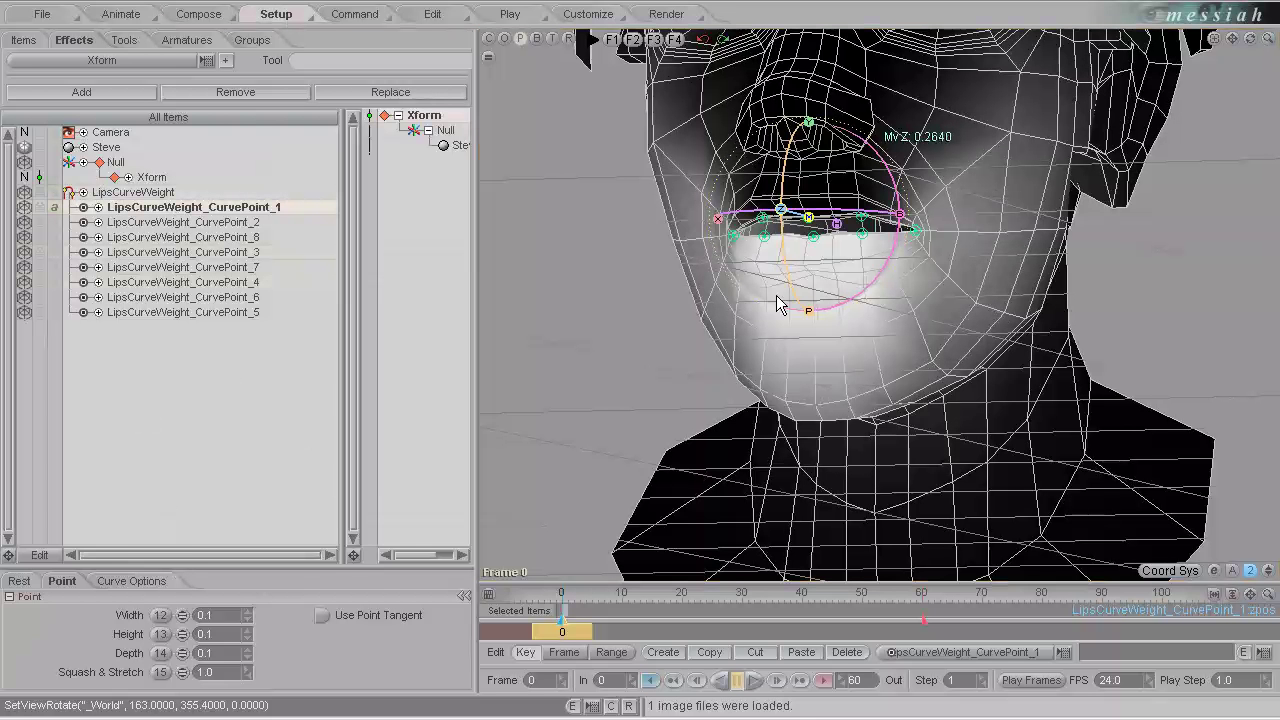
drag(310, 567, 307, 484)
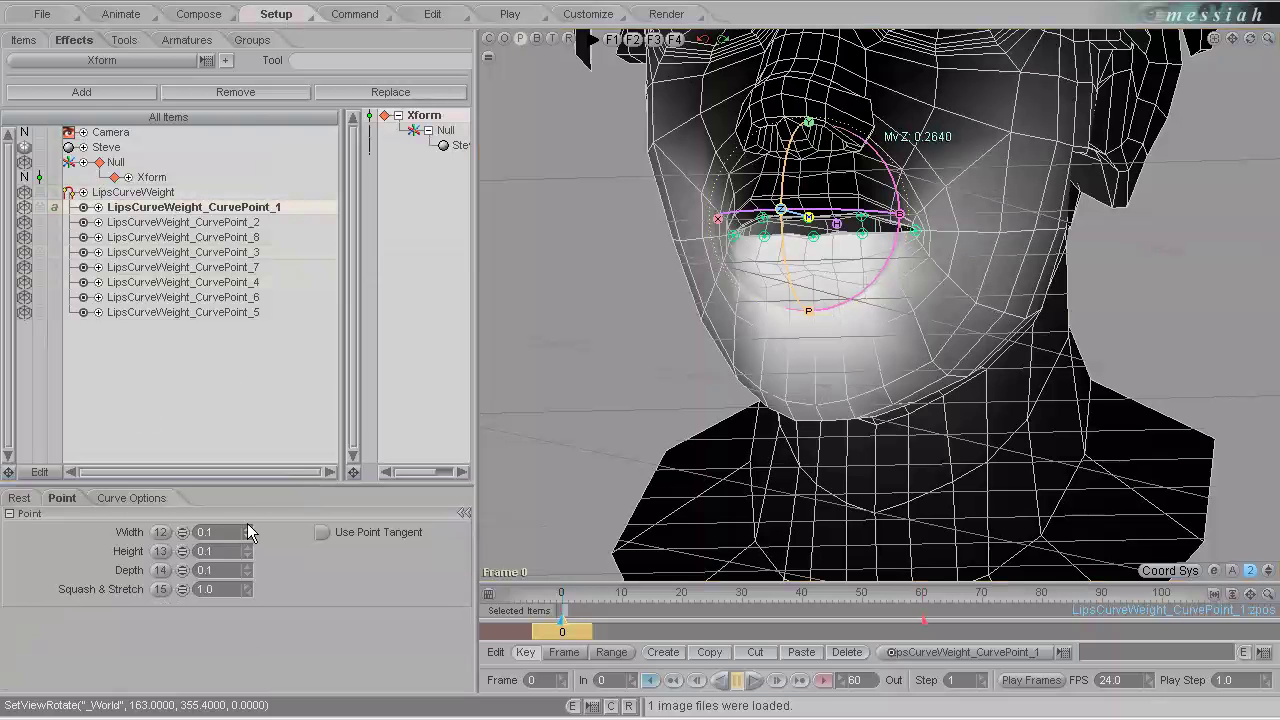
click(20, 498)
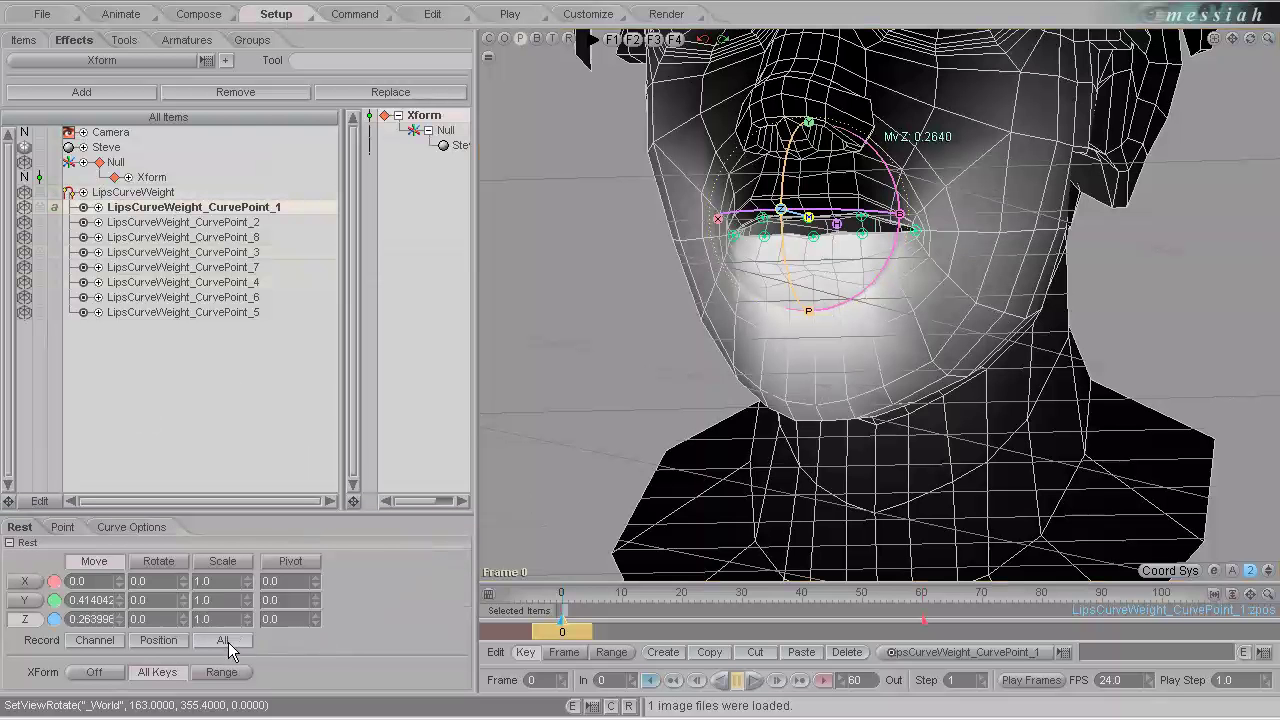
click(55, 208)
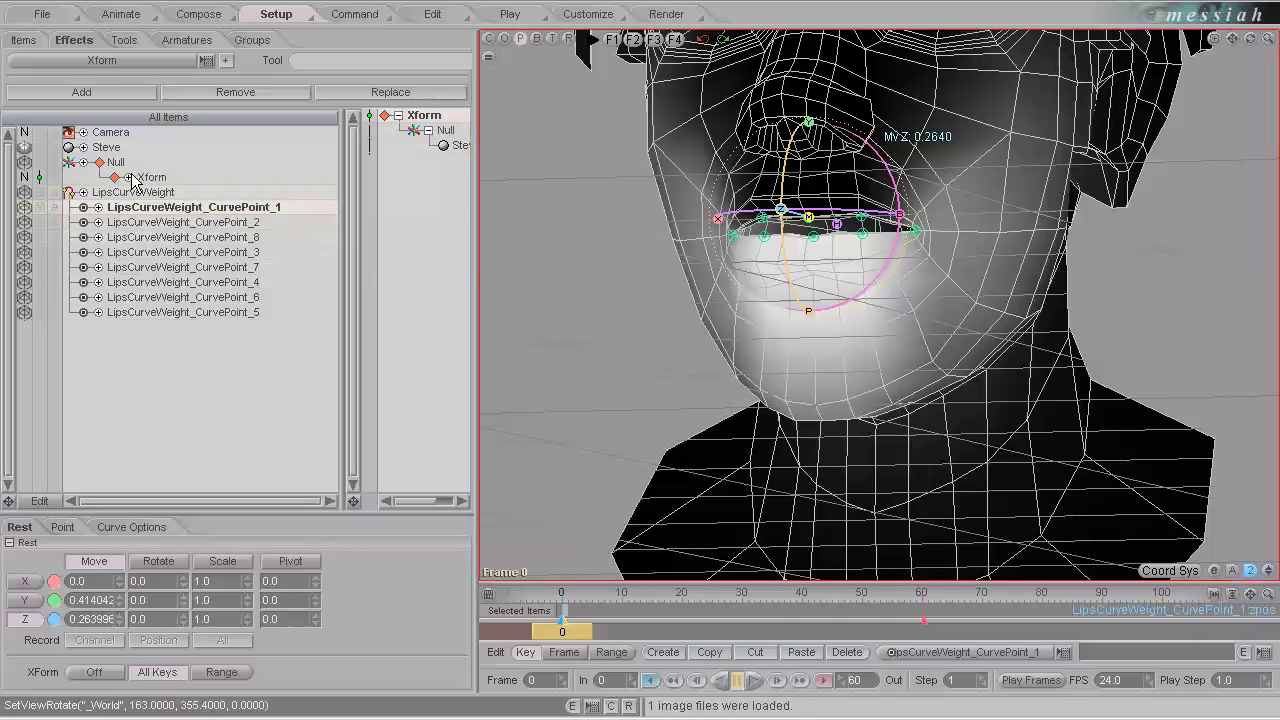
click(120, 14)
Pitch the jaw Null to about 14.25° to open the mouth wider.
click(104, 84)
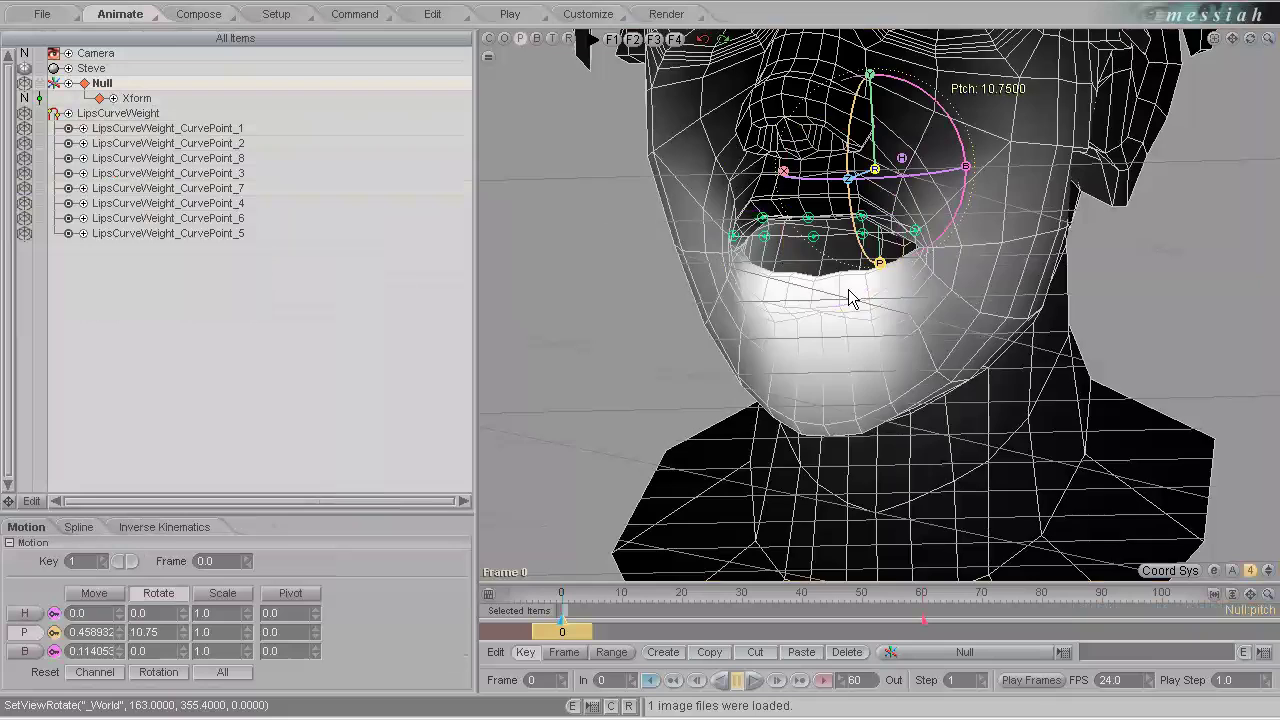
drag(857, 294, 958, 130)
scroll(870, 337, down, 5)
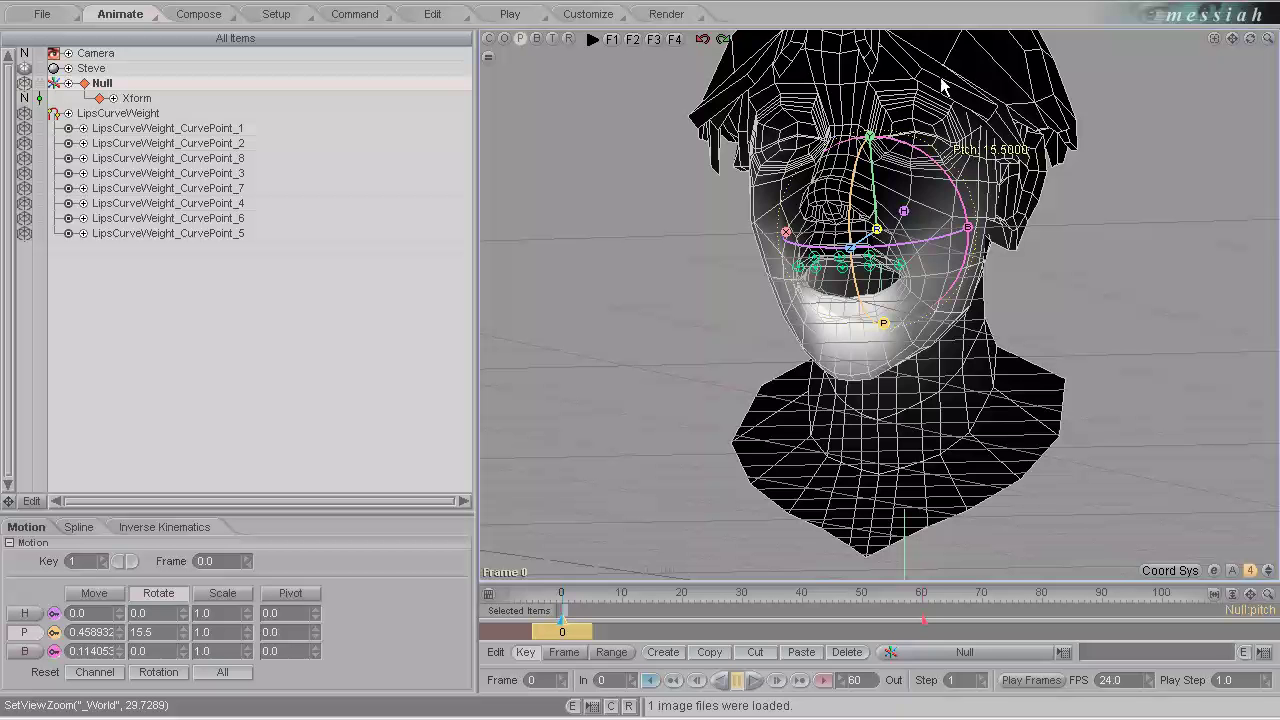
drag(888, 320, 897, 294)
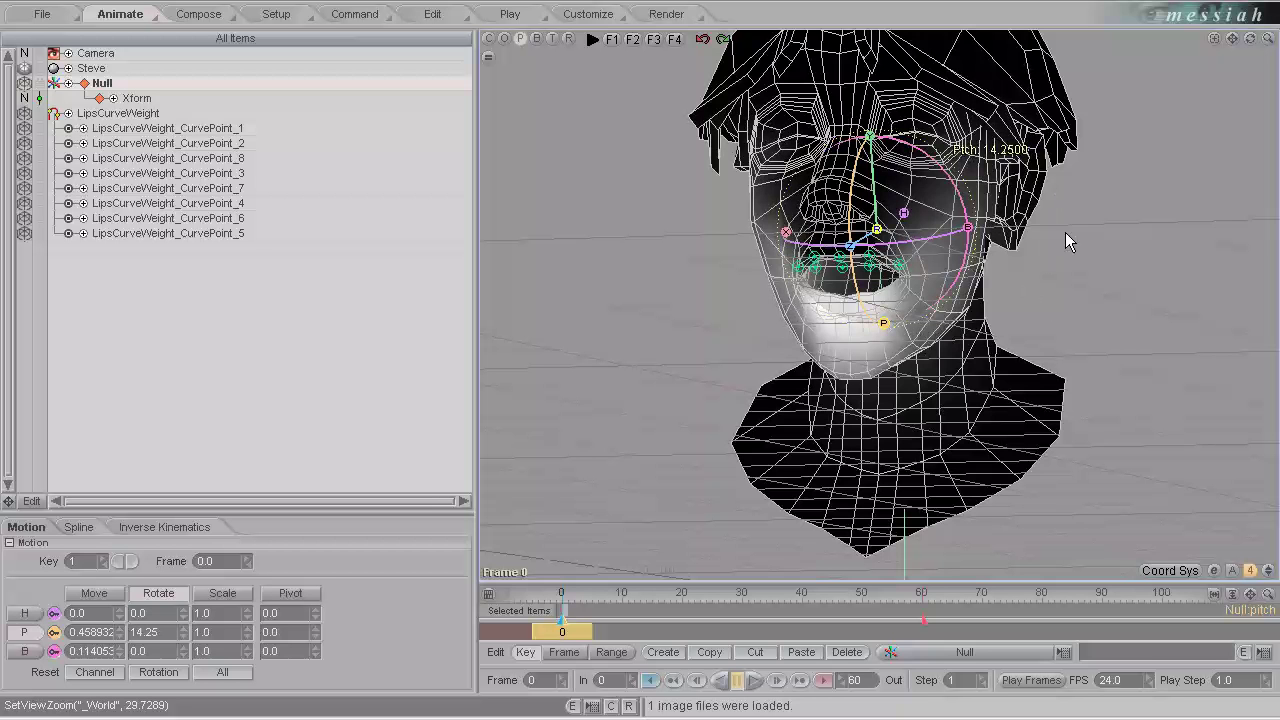
Select LipsCurveWeight_CurvePoint_3 and CurvePoint_7 in the item list, then drop CurvePoint_7.
click(903, 268)
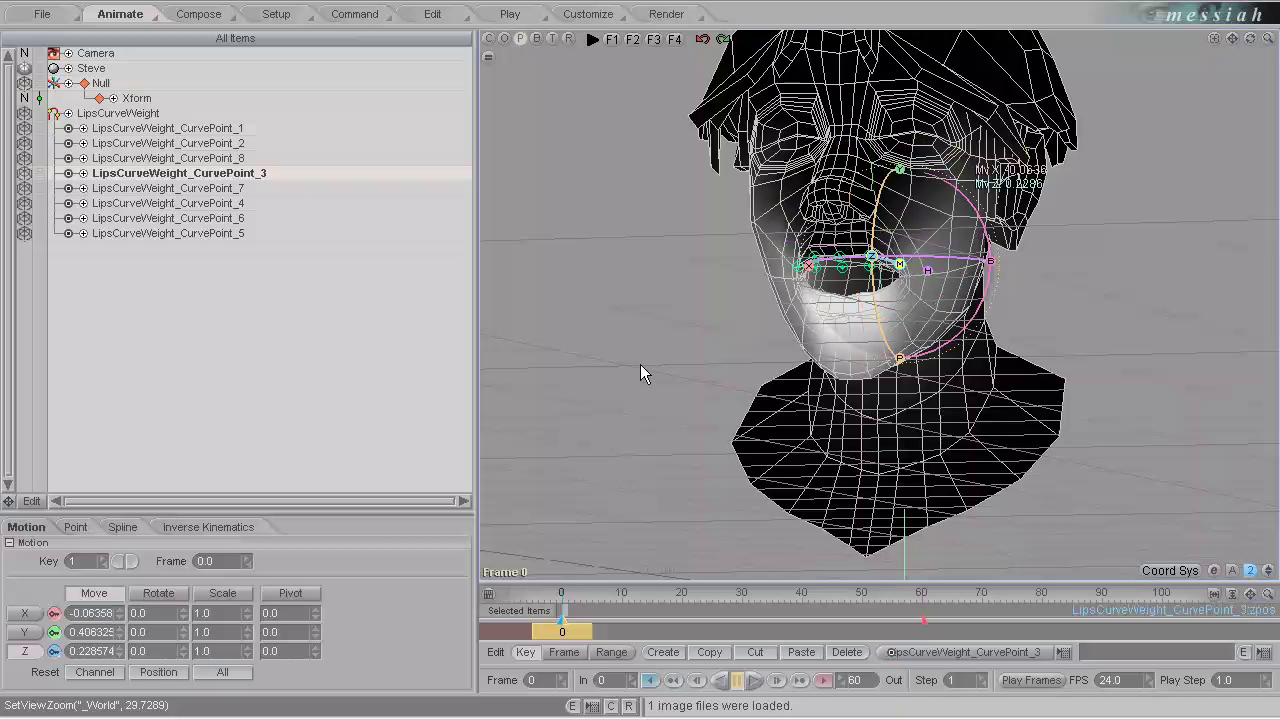
shift+click(805, 267)
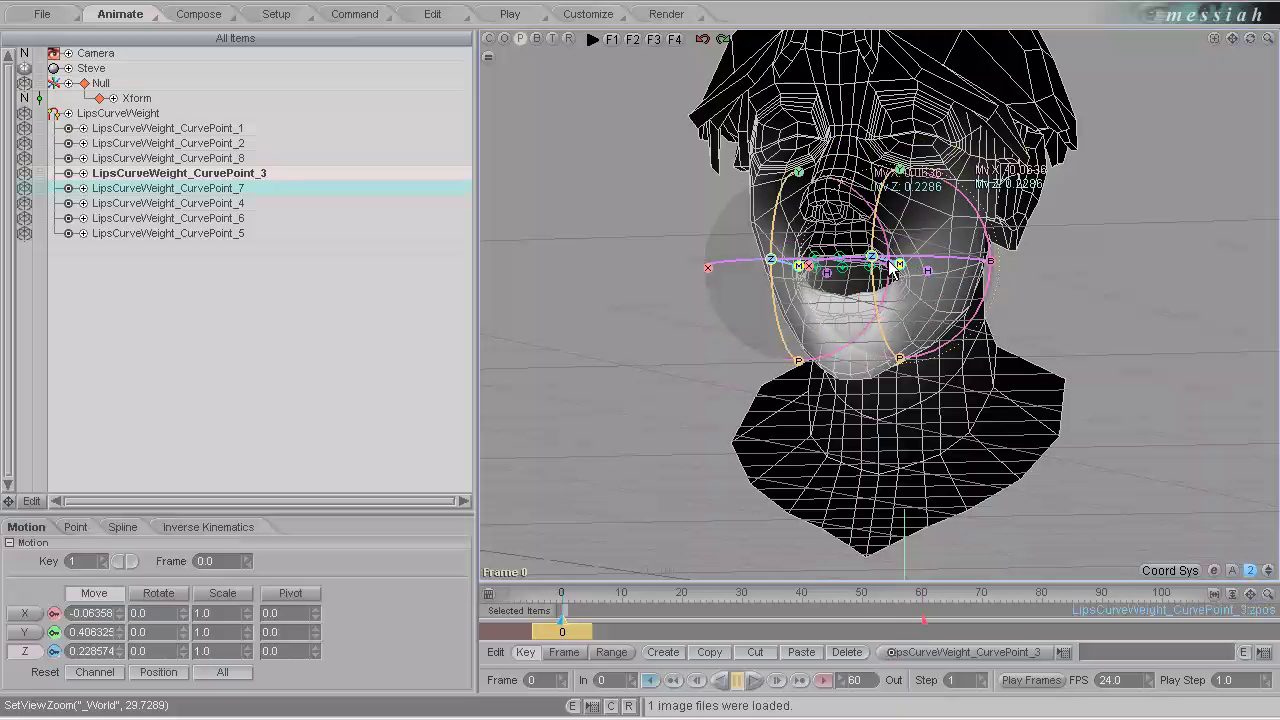
click(218, 173)
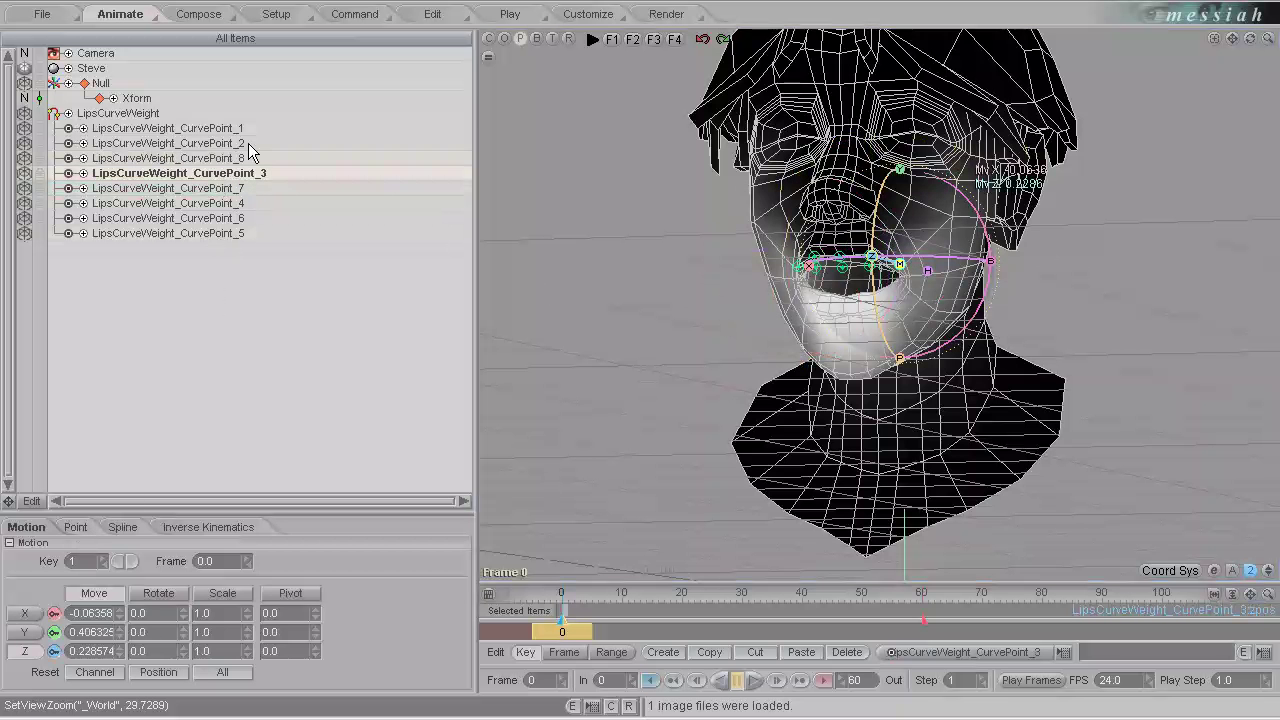
Give lip curve points 3 and 7 a depth of 0.4, reviewing the face in three-quarter profile.
click(276, 14)
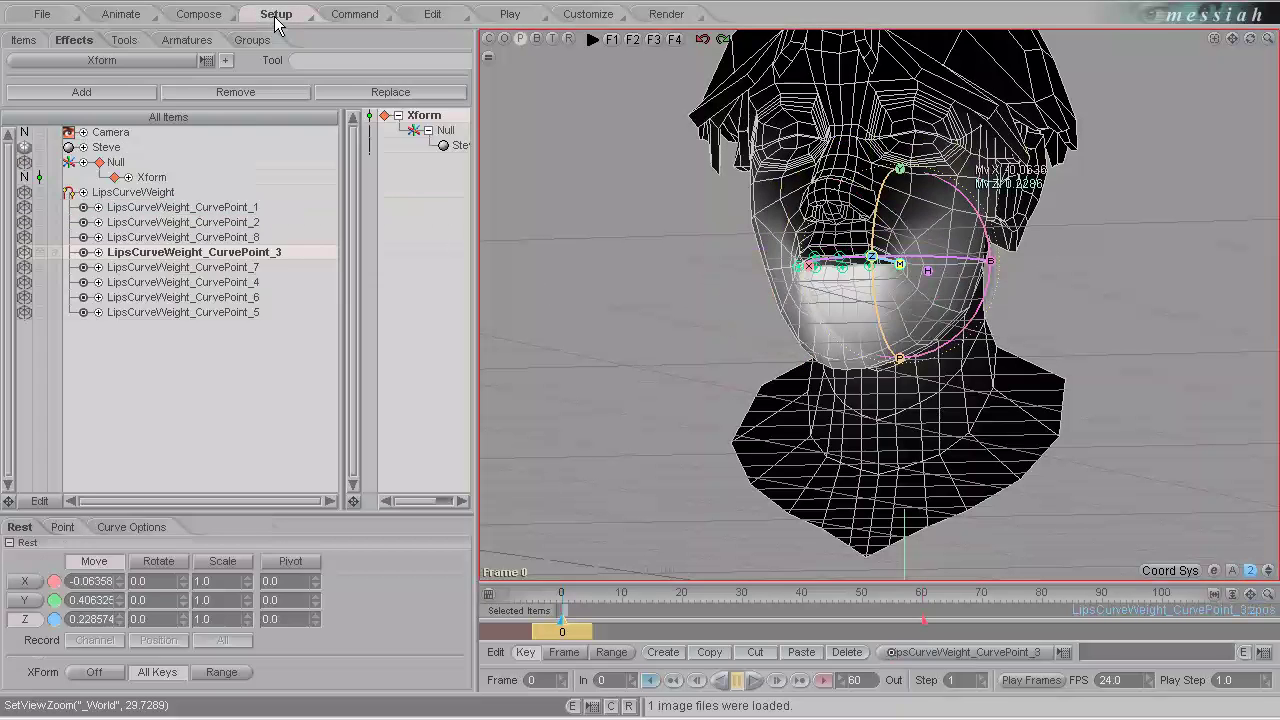
click(62, 527)
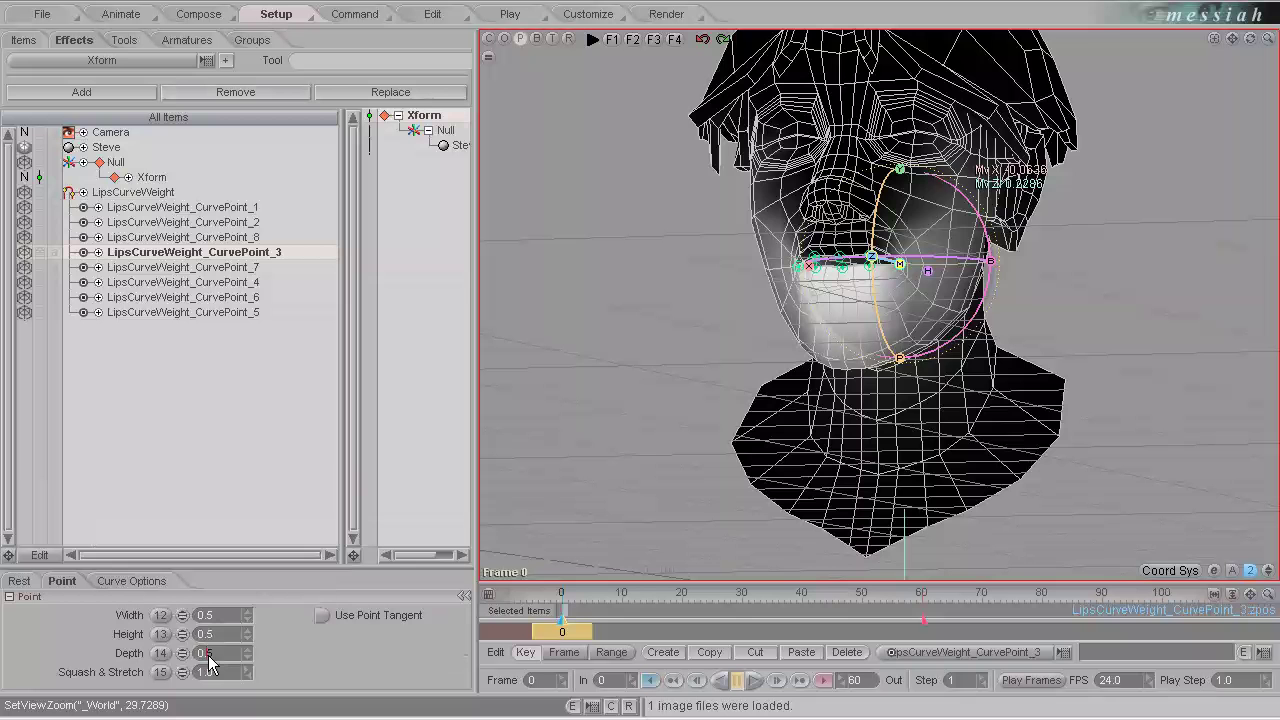
text(0)
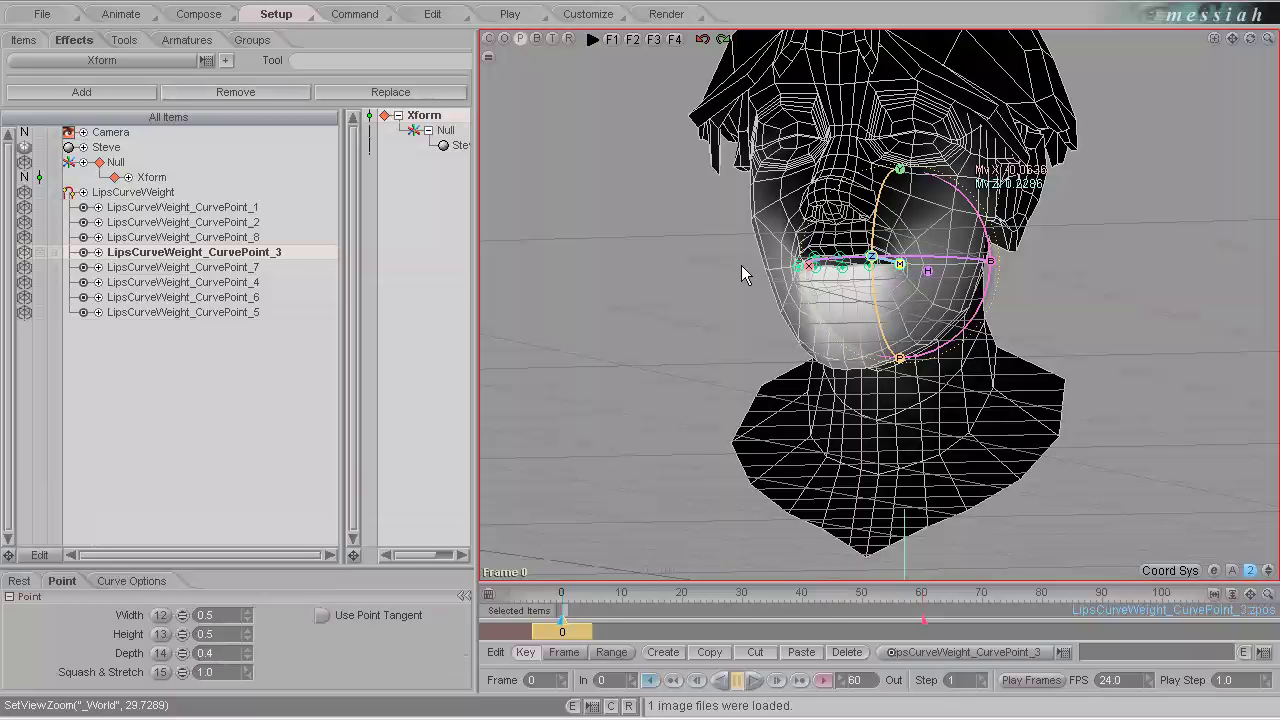
key(Down)
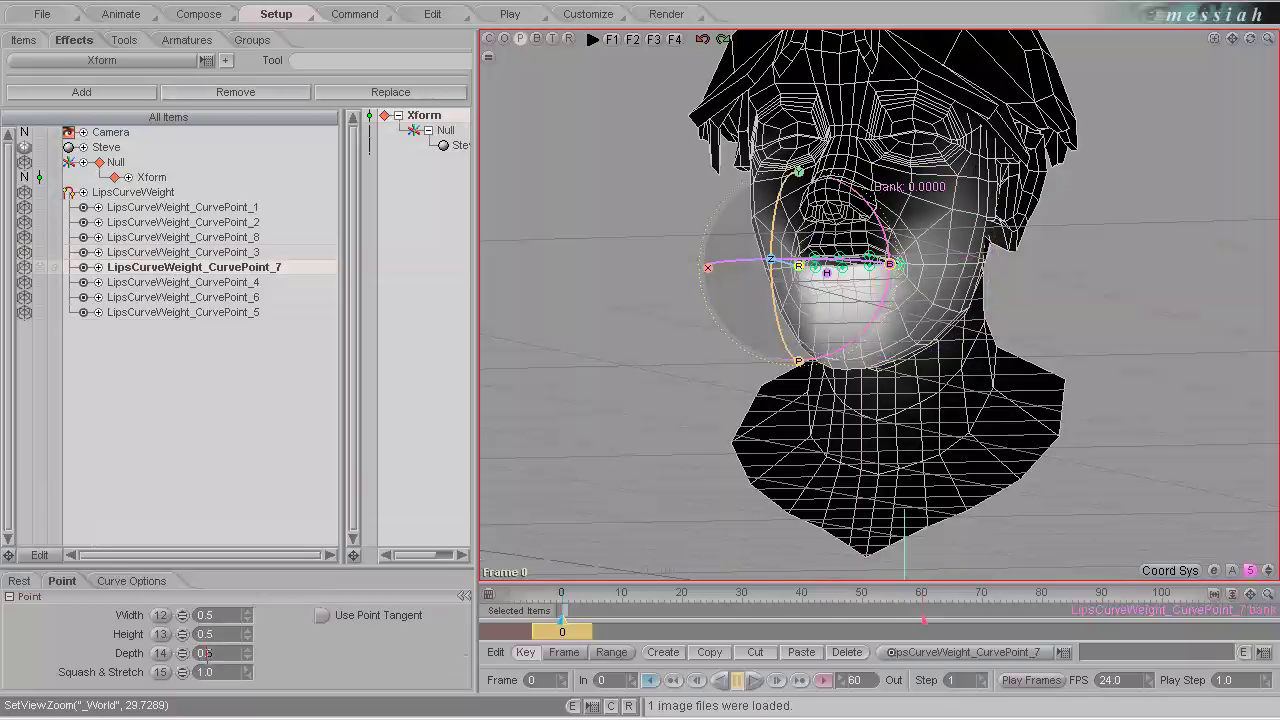
click(120, 14)
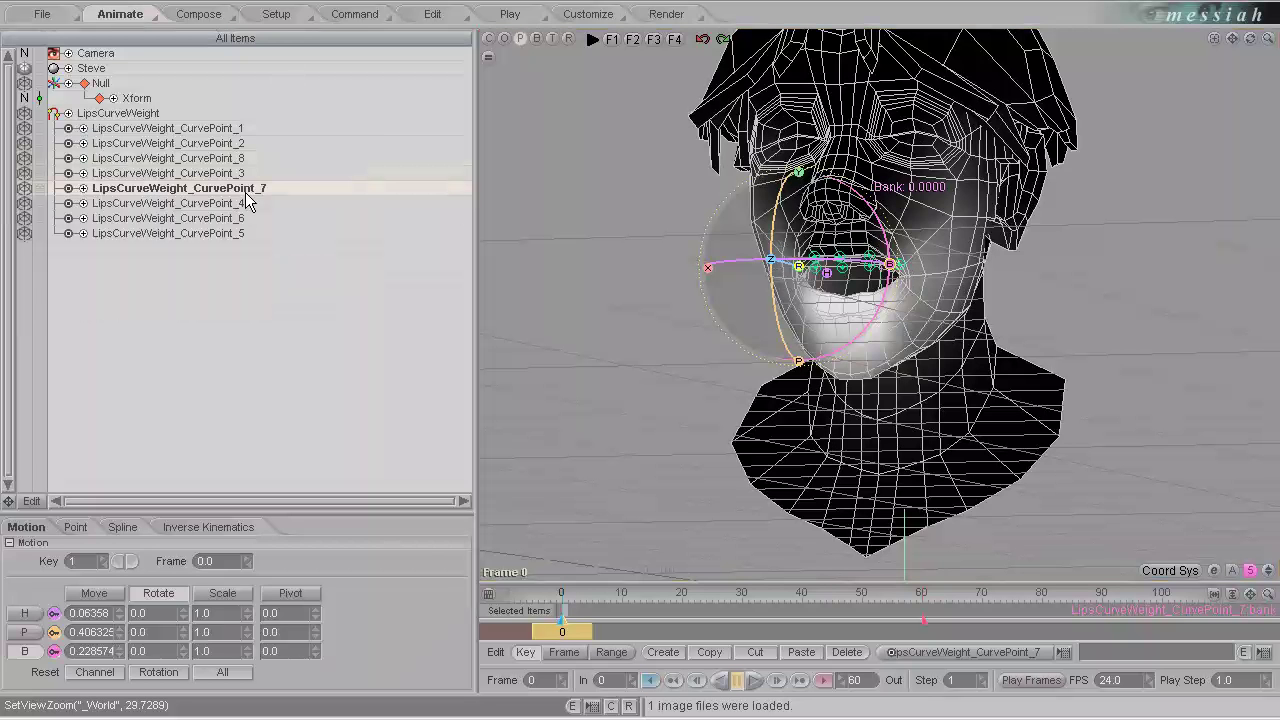
click(276, 14)
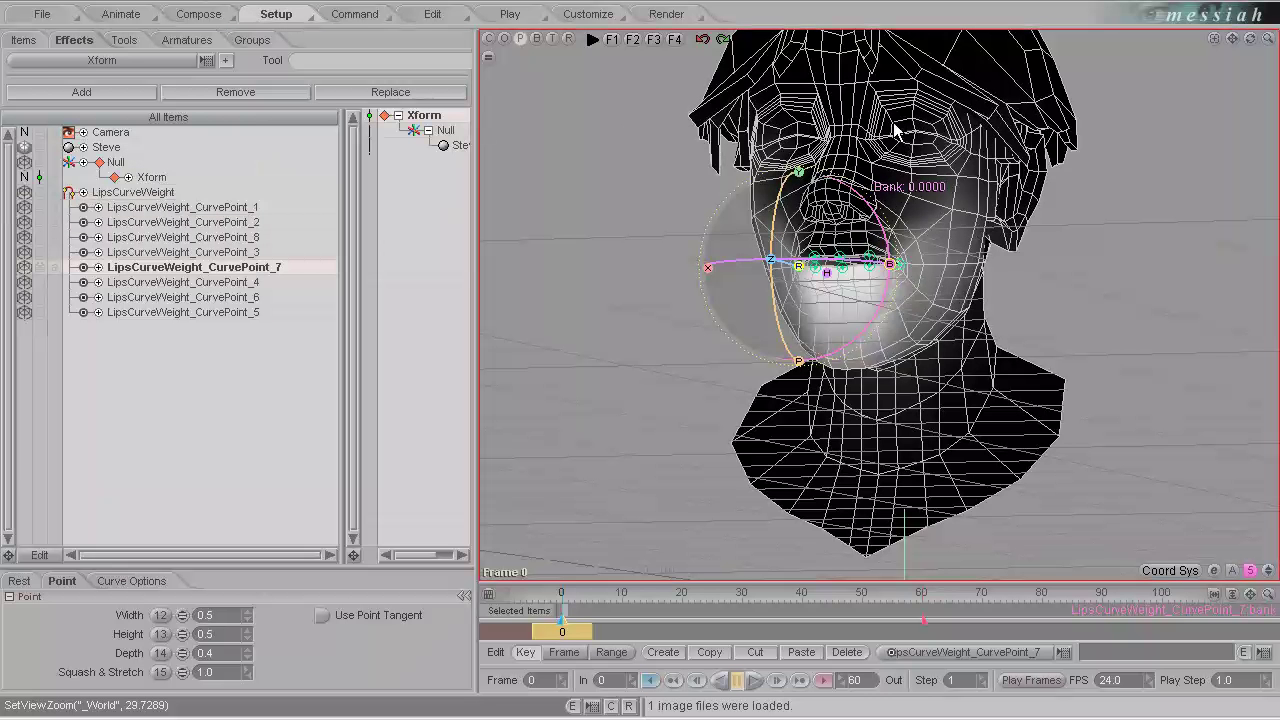
drag(980, 245, 862, 362)
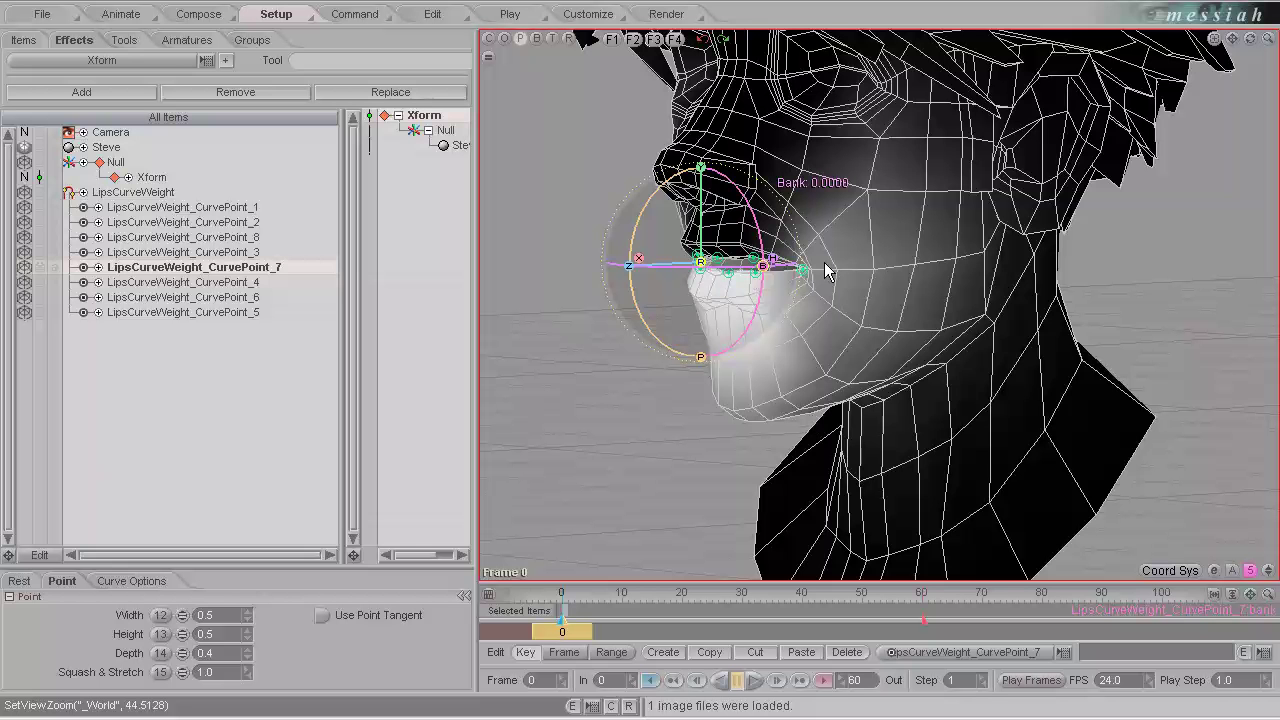
Start saving the scene under the name ProjectionWeight1.fxs.
click(42, 14)
click(42, 58)
click(78, 199)
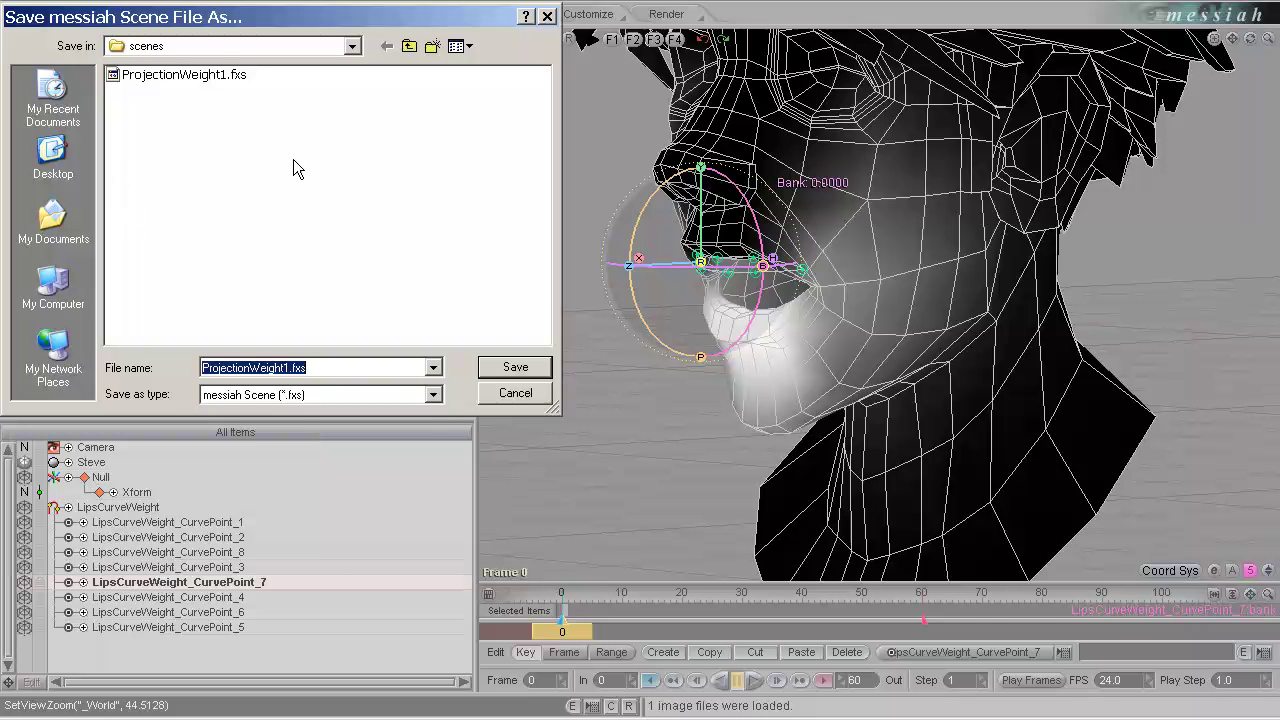
click(200, 78)
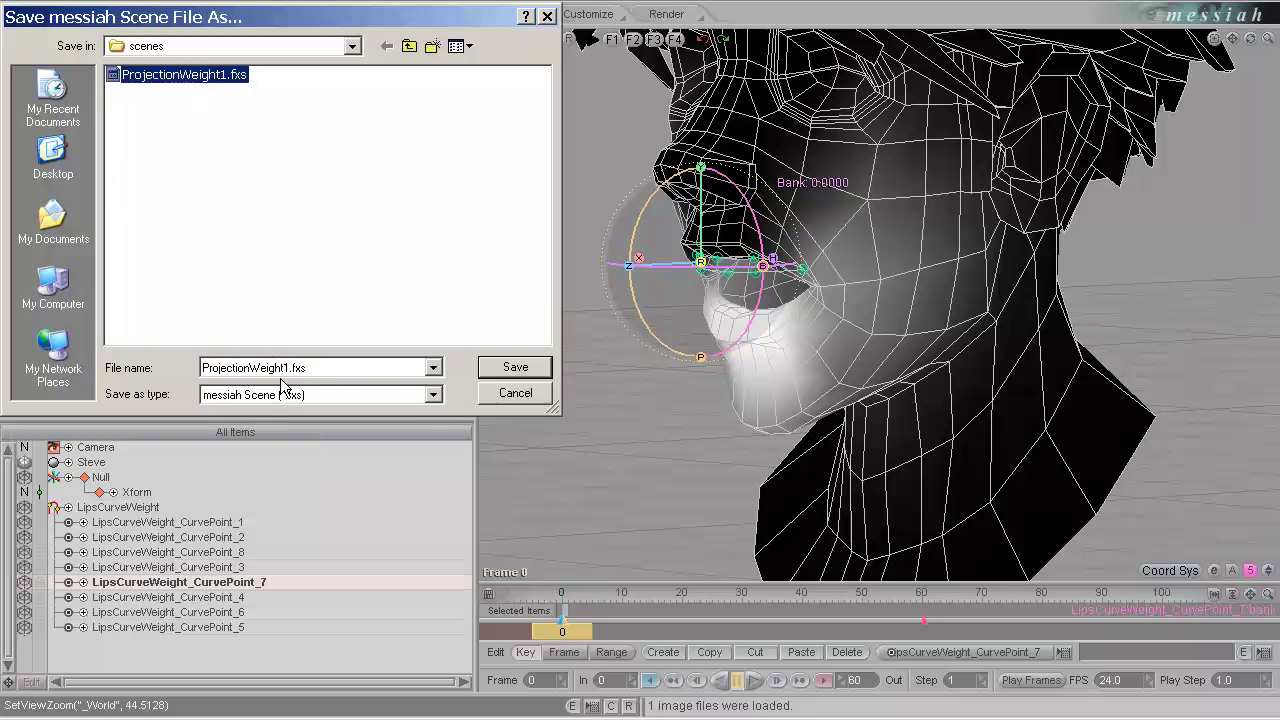